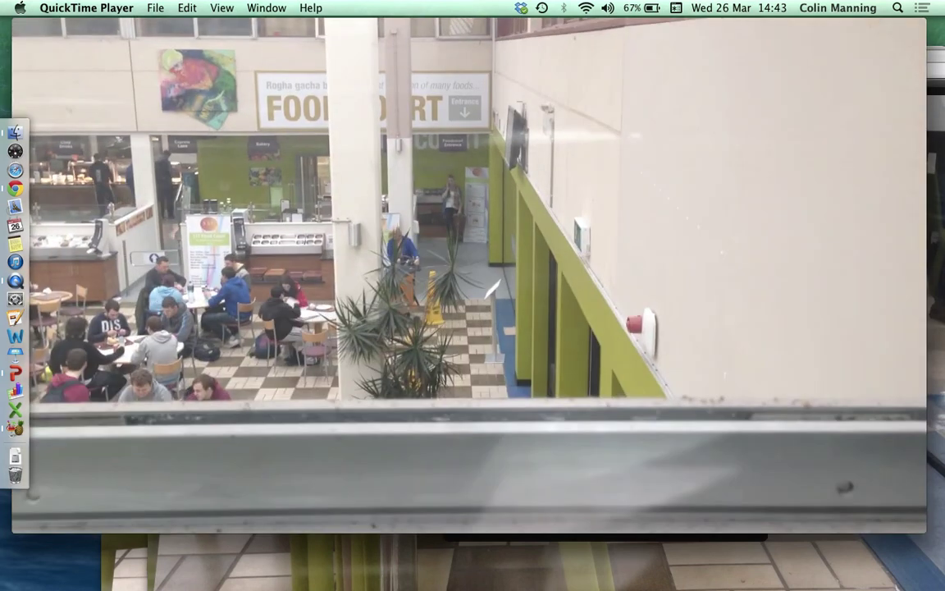
Step: Close the front video, play IMG_4812-10fps.mp4 through to the end and close it as well
{"action": "left_click", "coordinate": [22, 26]}
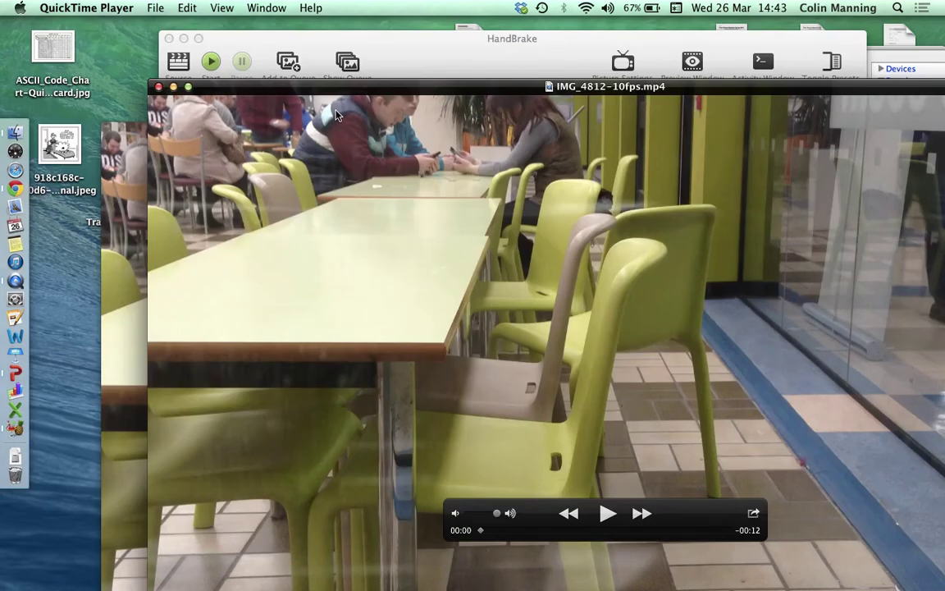
{"action": "key", "text": "super+3"}
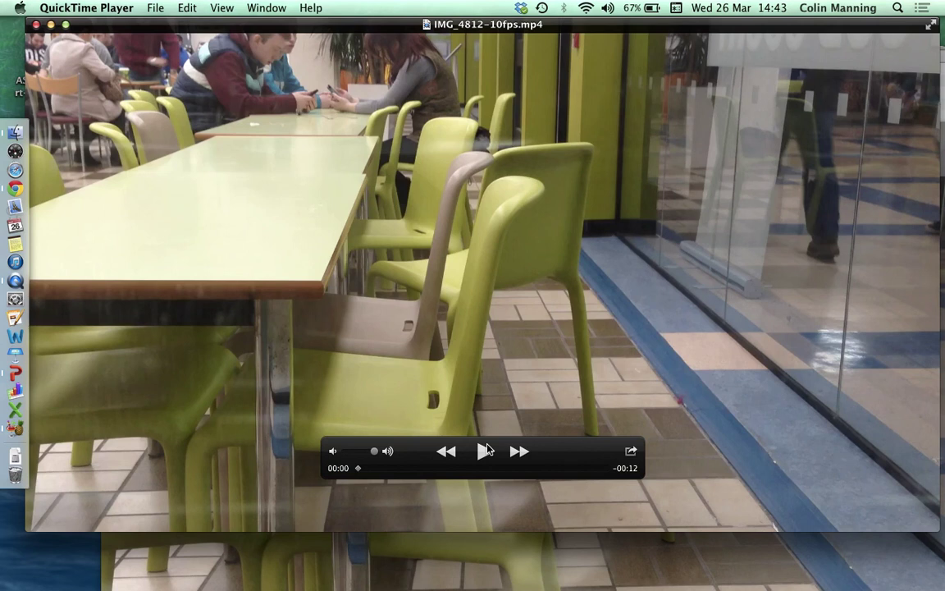
{"action": "left_click", "coordinate": [484, 451]}
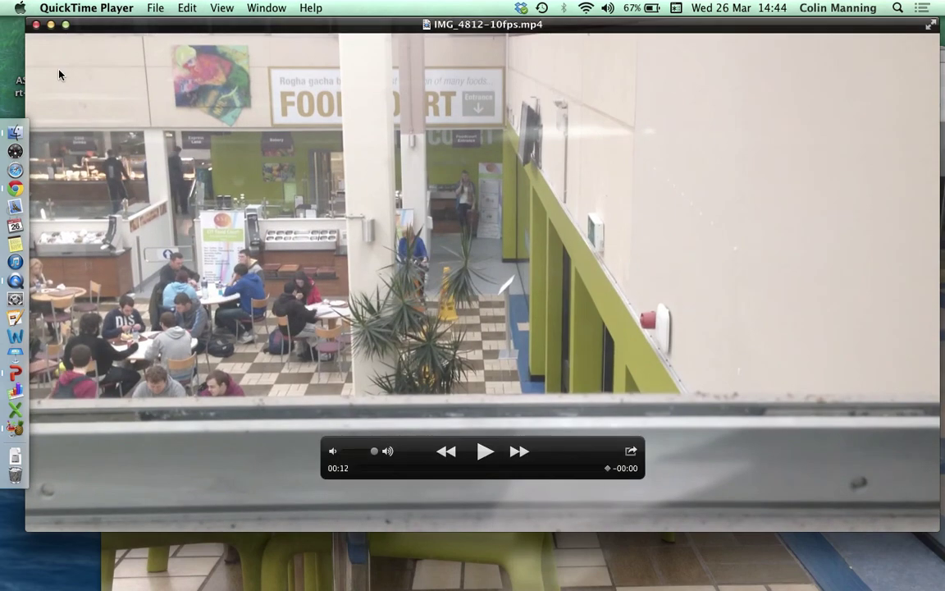
{"action": "left_click", "coordinate": [35, 24]}
Step: View the IMG_4812-05fps.mp4 video with its window moved fully into view, and close it
{"action": "mouse_move", "coordinate": [356, 216]}
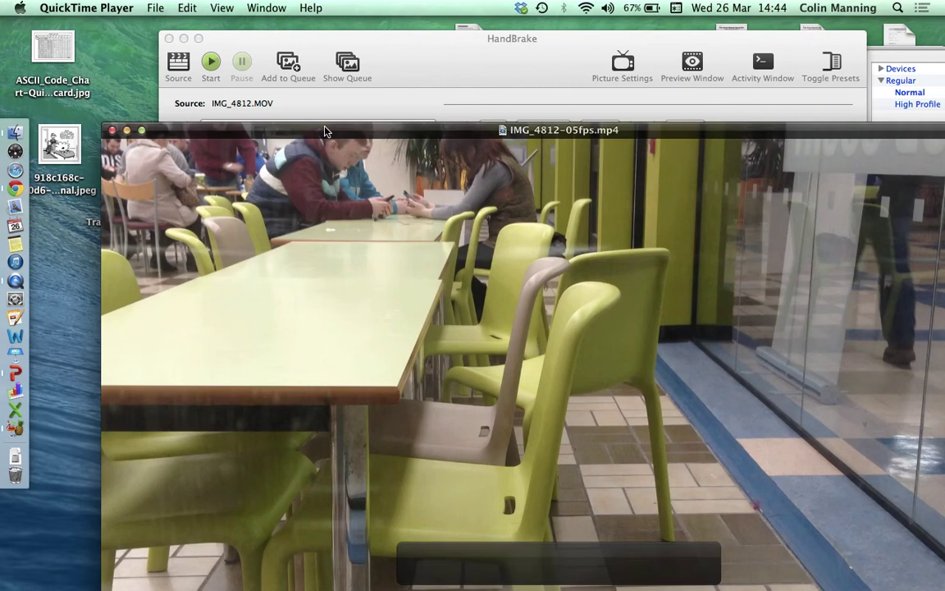
{"action": "left_click_drag", "start_coordinate": [325, 131], "coordinate": [251, 31]}
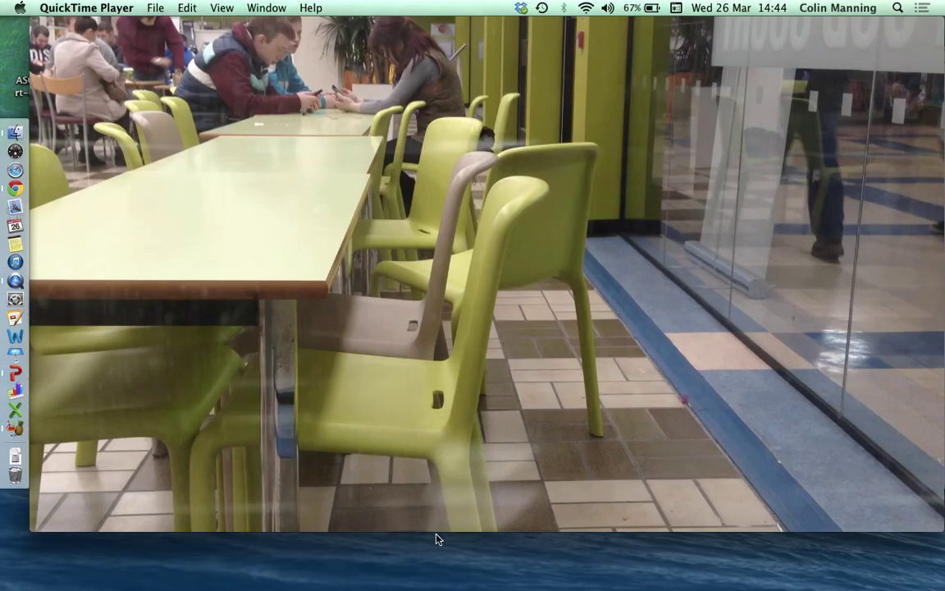
{"action": "mouse_move", "coordinate": [488, 462]}
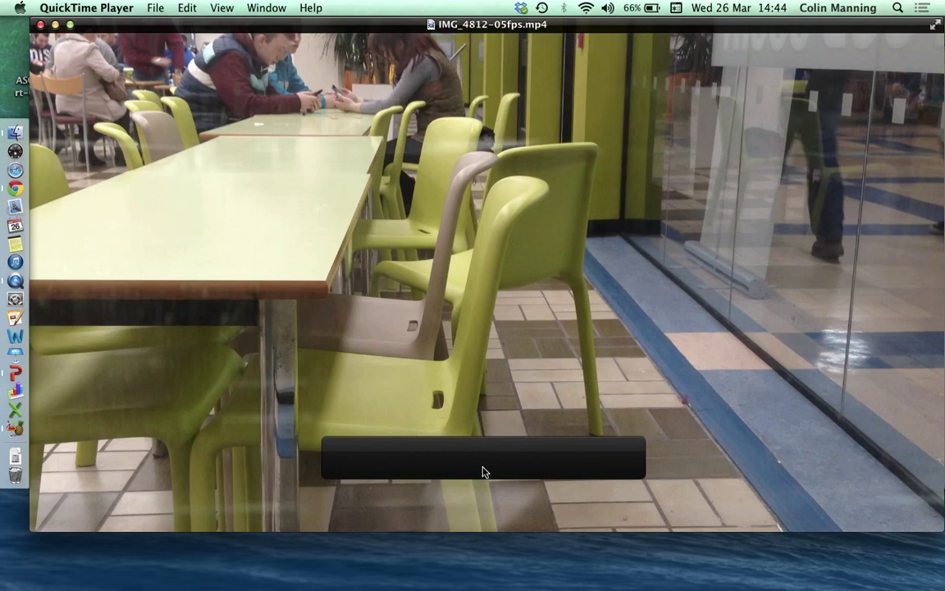
{"action": "left_click_drag", "start_coordinate": [419, 463], "coordinate": [362, 450]}
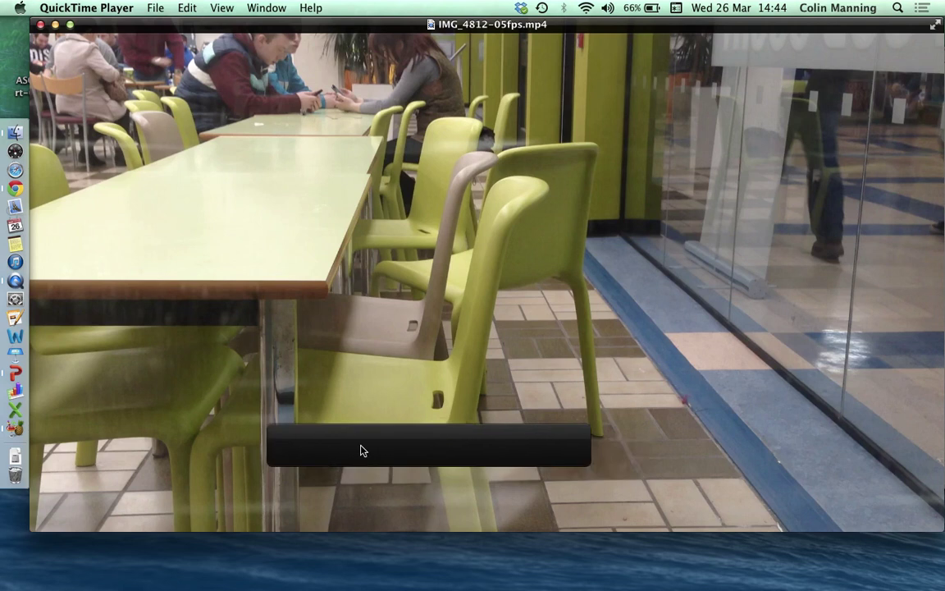
{"action": "left_click", "coordinate": [40, 26]}
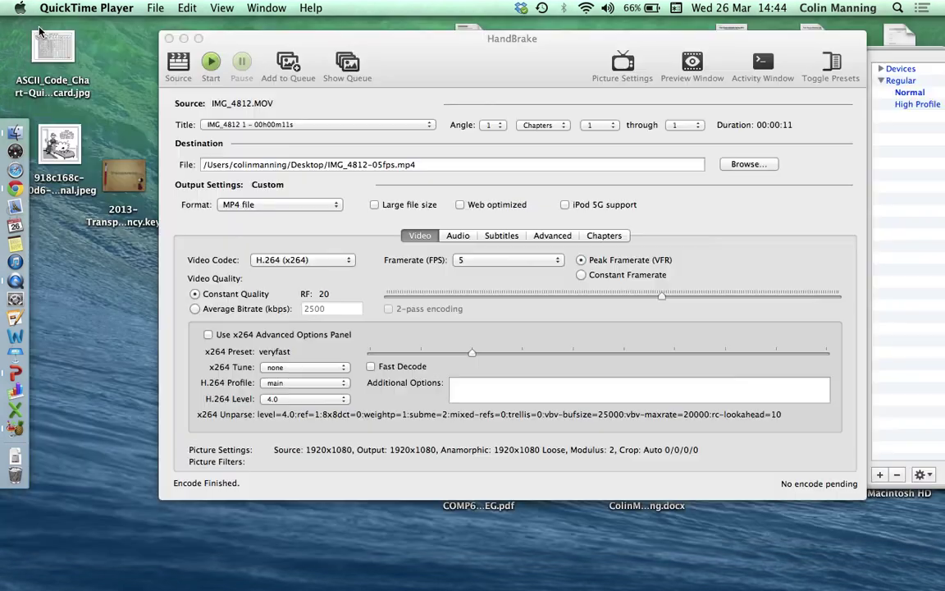
Step: Switch to HandBrake with its window moved aside, collapse the Regular presets and expand the Devices presets
{"action": "left_click_drag", "start_coordinate": [371, 48], "coordinate": [263, 39]}
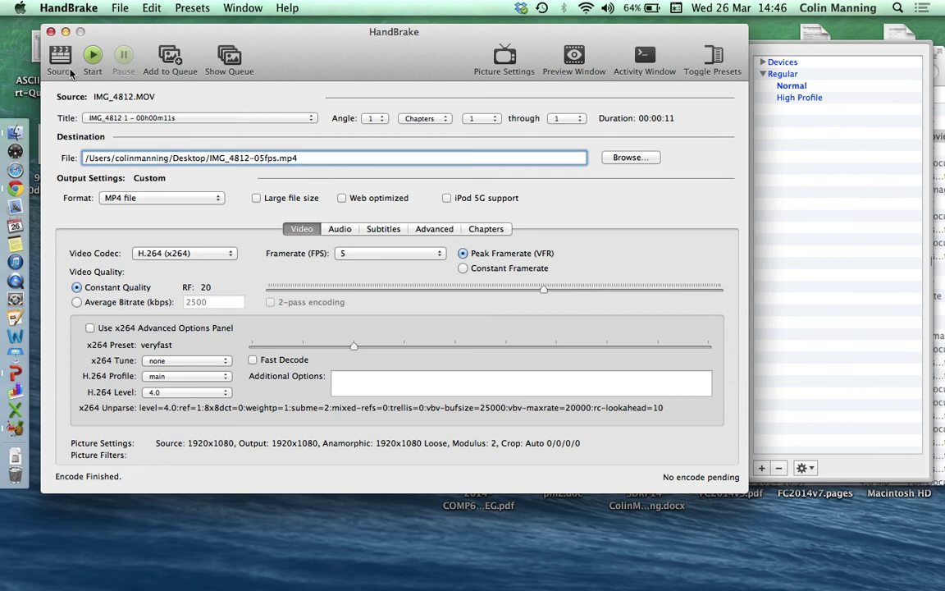
{"action": "left_click", "coordinate": [764, 73]}
{"action": "left_click", "coordinate": [762, 62]}
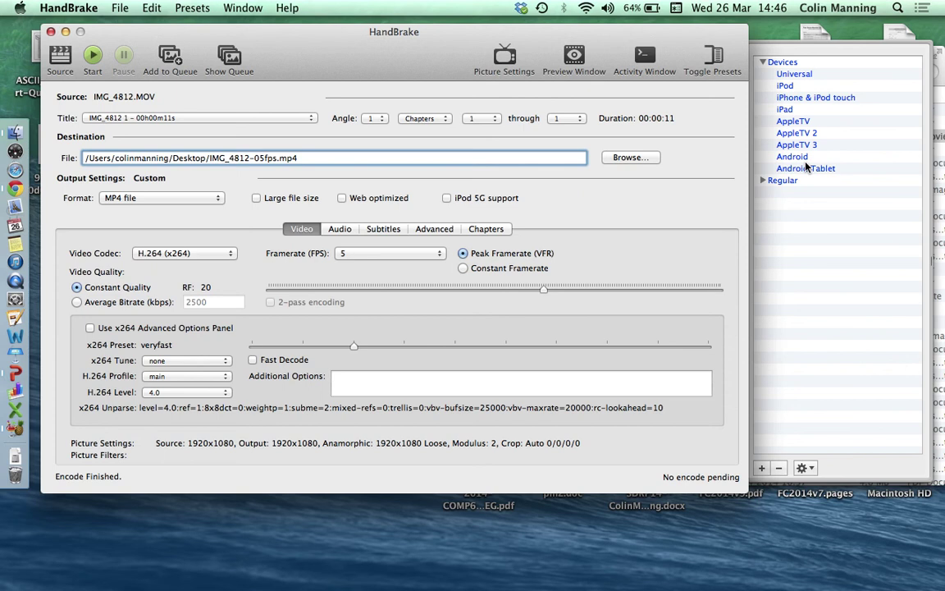
Step: Try the iPad, iPhone & iPod touch and iPod device presets on the output settings
{"action": "left_click", "coordinate": [789, 109]}
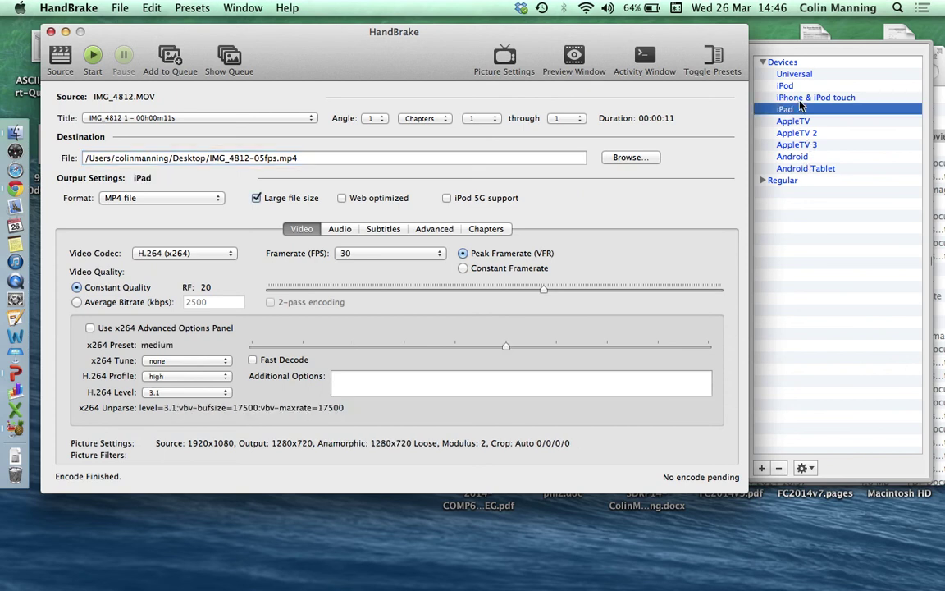
{"action": "left_click", "coordinate": [794, 99]}
{"action": "left_click", "coordinate": [787, 87]}
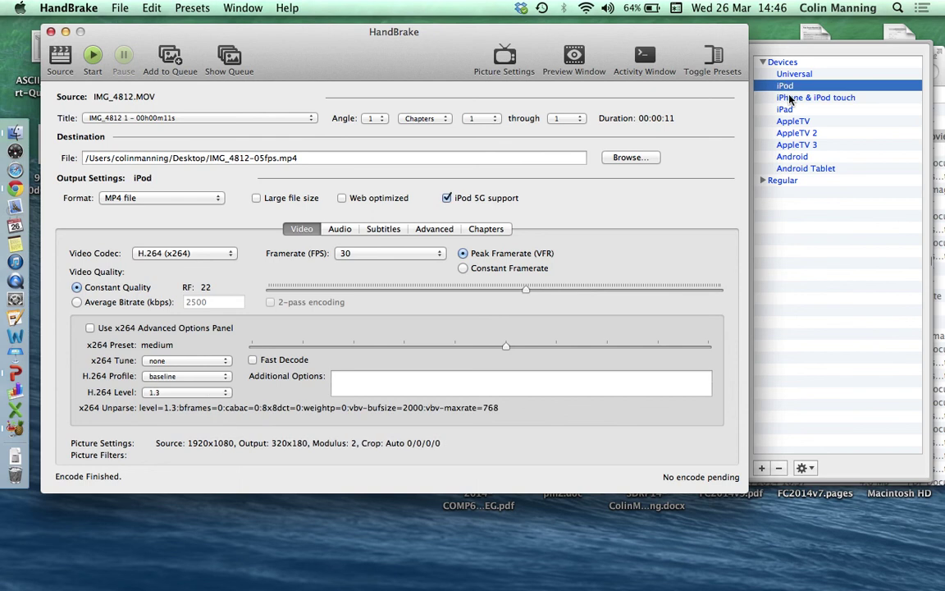
Step: Compare the AppleTV presets and apply the AppleTV 2 preset to the output settings
{"action": "left_click", "coordinate": [792, 132]}
{"action": "left_click", "coordinate": [808, 122]}
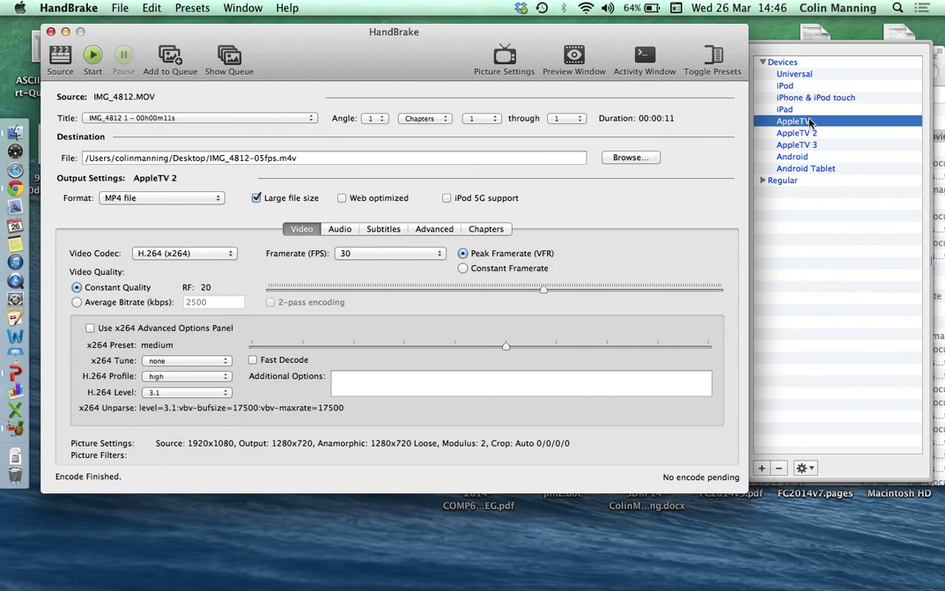
{"action": "left_click", "coordinate": [803, 135]}
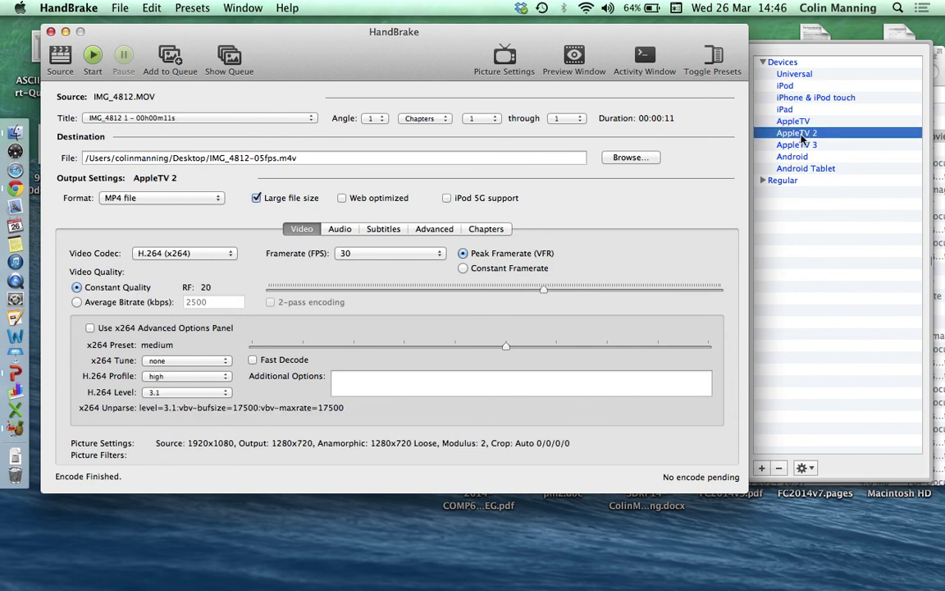
Step: Open the picture settings and reduce the output width stepwise to 868, giving an 868x488 output
{"action": "left_click", "coordinate": [505, 59]}
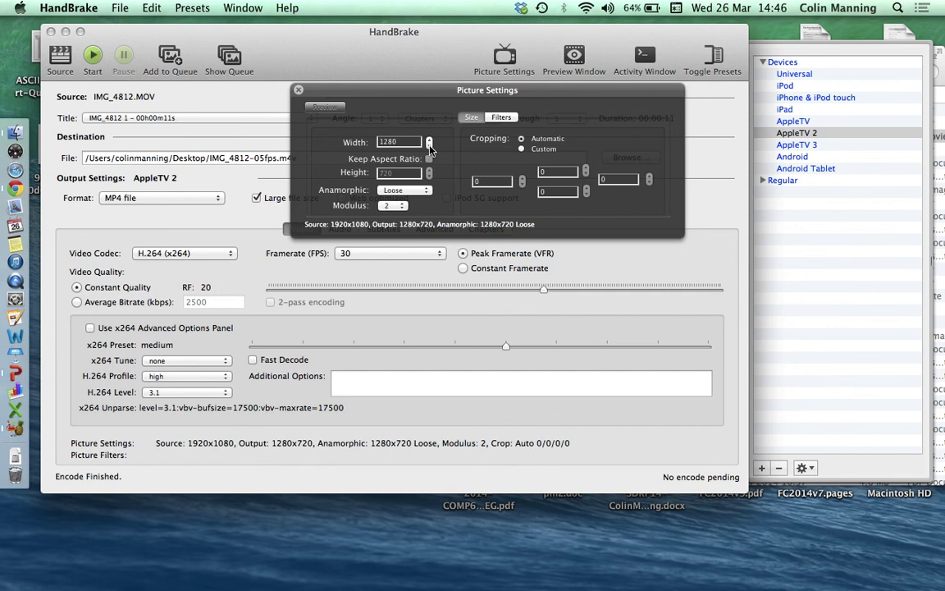
{"action": "left_click", "coordinate": [428, 146]}
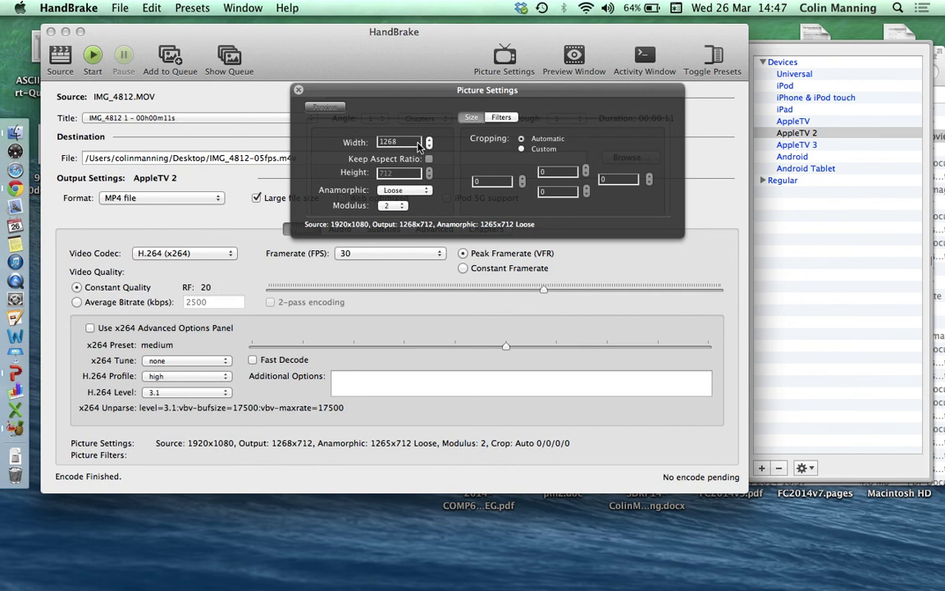
{"action": "left_click", "coordinate": [429, 146]}
{"action": "left_click", "coordinate": [429, 146]}
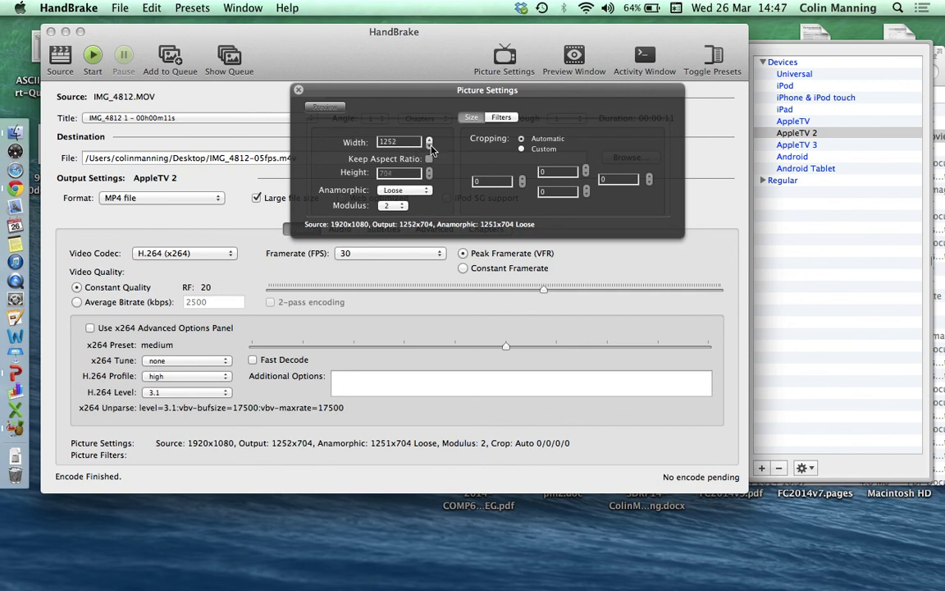
{"action": "left_click", "coordinate": [429, 146]}
{"action": "left_click", "coordinate": [429, 146]}
{"action": "left_click", "coordinate": [429, 146]}
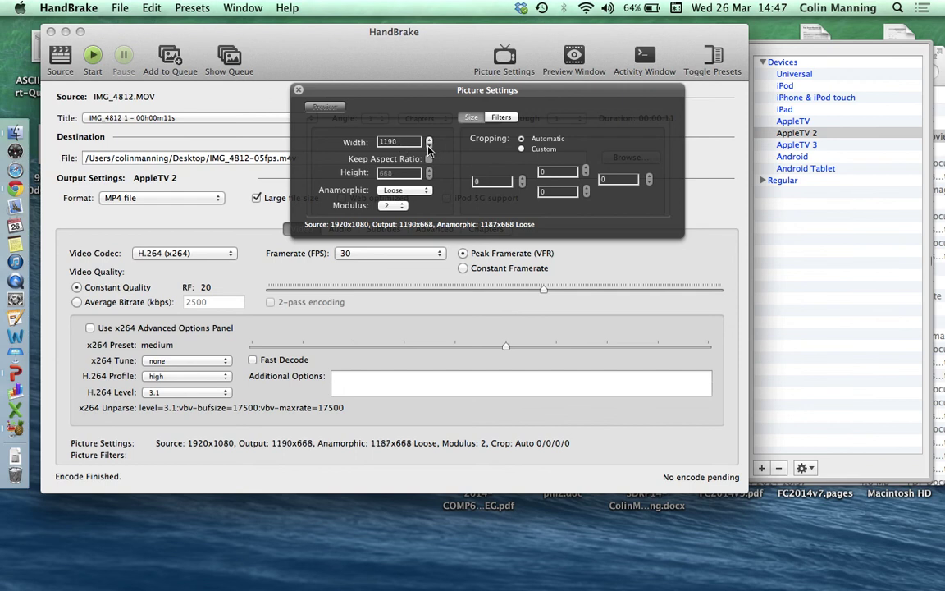
{"action": "left_click", "coordinate": [429, 146]}
{"action": "left_click", "coordinate": [429, 146]}
{"action": "left_click", "coordinate": [429, 146]}
{"action": "left_click", "coordinate": [429, 146]}
{"action": "left_click", "coordinate": [429, 146]}
{"action": "left_click", "coordinate": [429, 146]}
{"action": "left_click", "coordinate": [429, 146]}
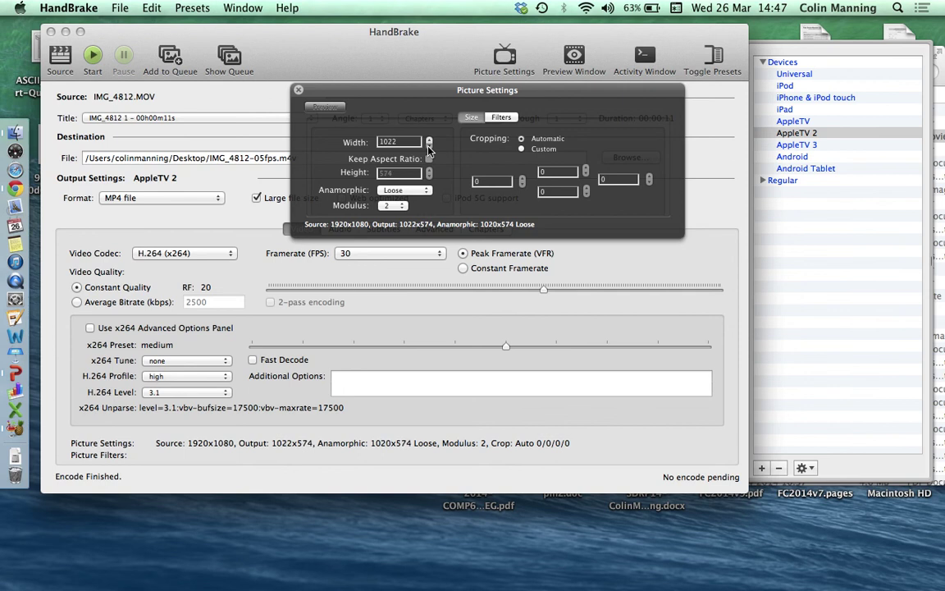
{"action": "left_click", "coordinate": [429, 146]}
{"action": "left_click", "coordinate": [429, 146]}
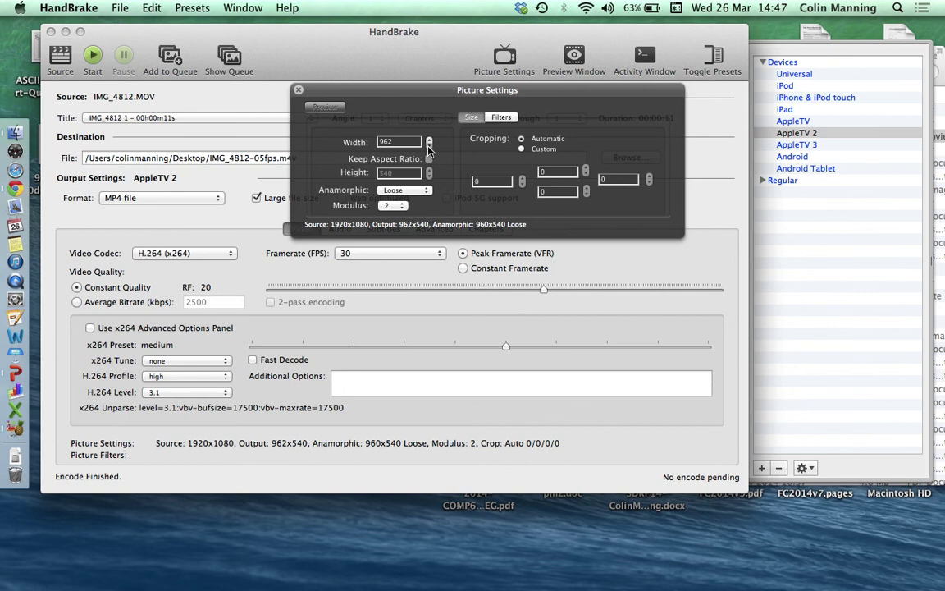
{"action": "left_click", "coordinate": [429, 146]}
{"action": "left_click", "coordinate": [429, 146]}
{"action": "left_click", "coordinate": [429, 146]}
{"action": "left_click", "coordinate": [429, 146]}
{"action": "left_click", "coordinate": [429, 146]}
Step: Switch the picture filter from Decomb to Deinterlace, set it to Slower and close the picture settings
{"action": "left_click", "coordinate": [500, 118]}
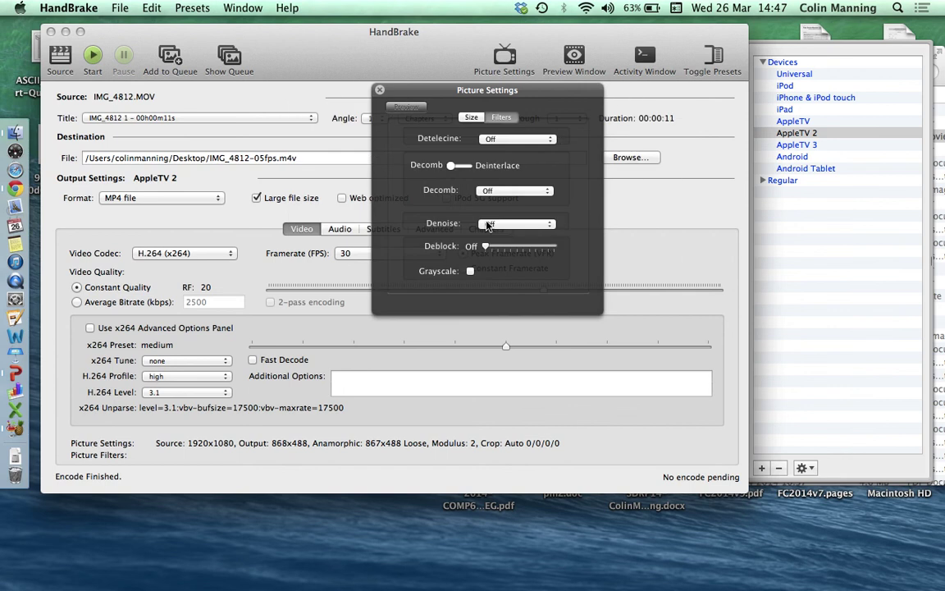
{"action": "left_click_drag", "start_coordinate": [450, 168], "coordinate": [479, 167]}
{"action": "left_click", "coordinate": [512, 192]}
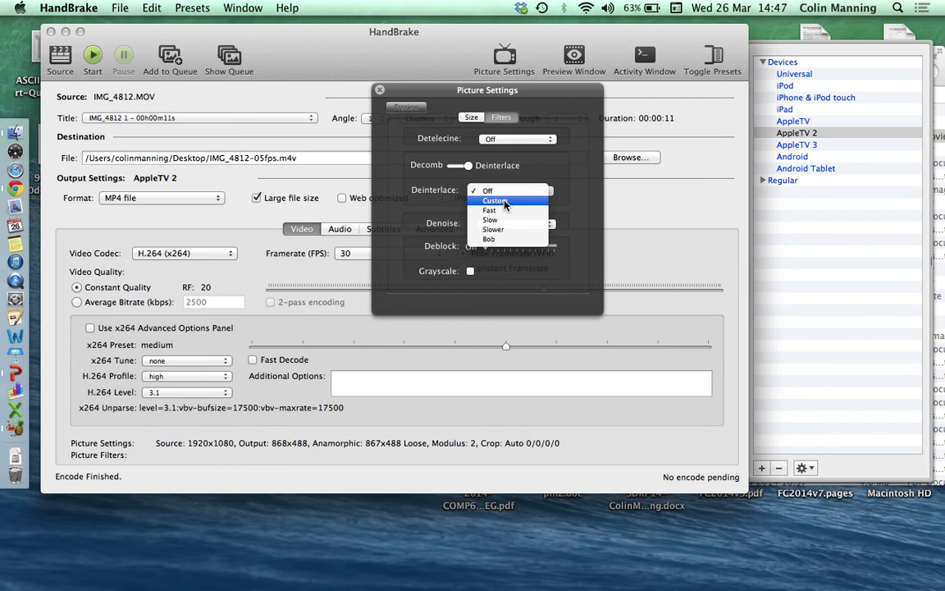
{"action": "key", "text": "Escape"}
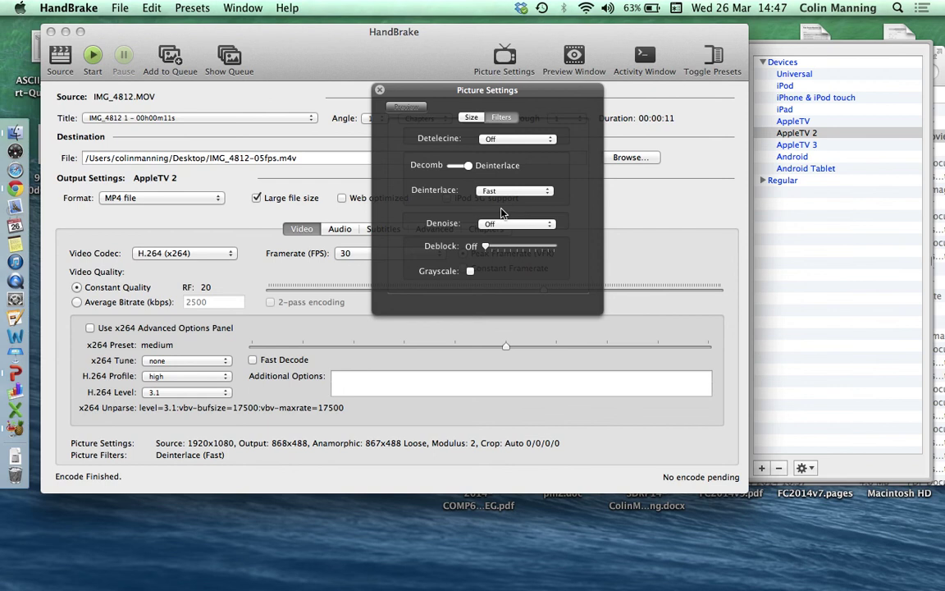
{"action": "left_click", "coordinate": [515, 191]}
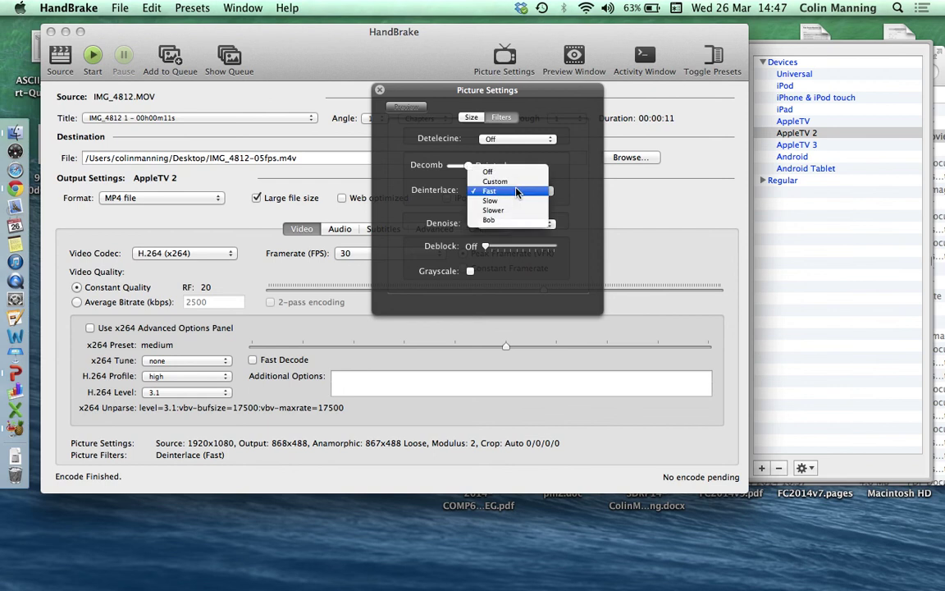
{"action": "left_click", "coordinate": [506, 201]}
{"action": "left_click", "coordinate": [513, 191]}
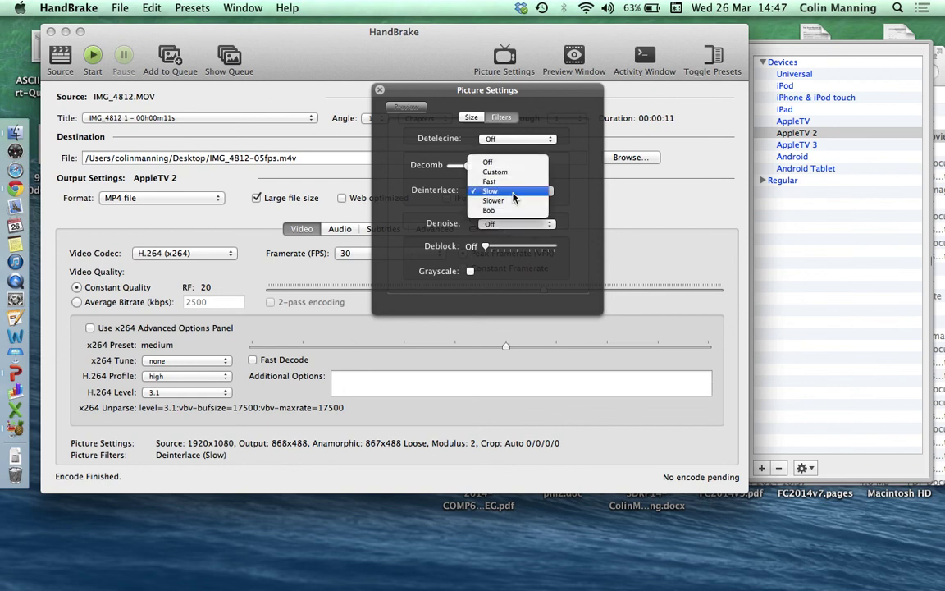
{"action": "left_click", "coordinate": [507, 201]}
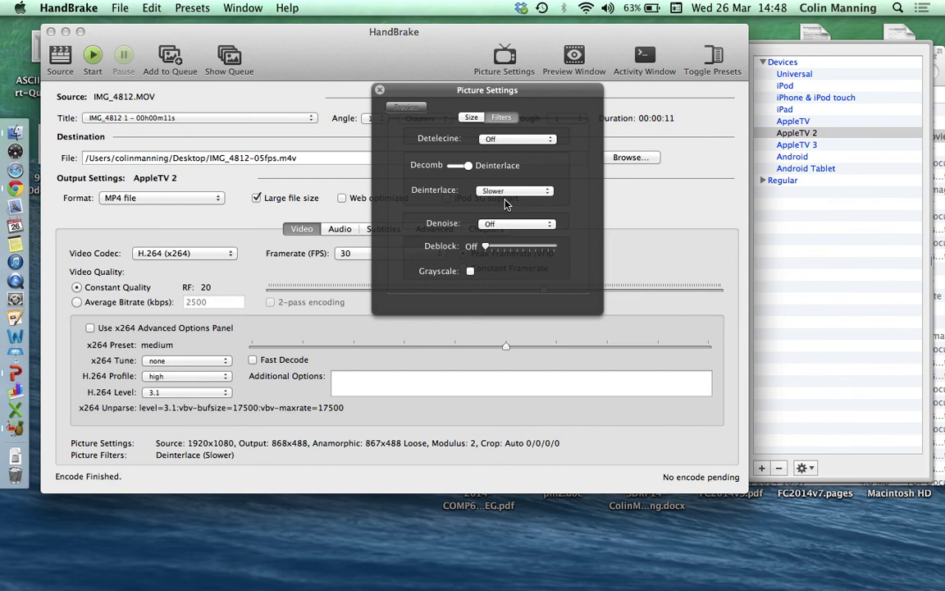
{"action": "left_click", "coordinate": [379, 89]}
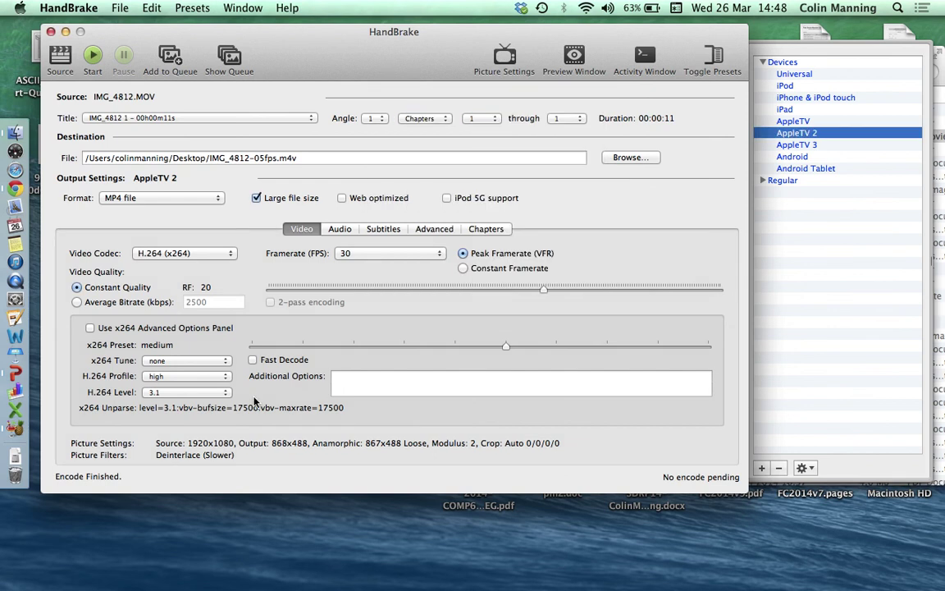
Step: Examine the available framerates, video codecs, x264 tunes, H.264 profiles and levels, and the advanced encoding options
{"action": "left_click", "coordinate": [390, 253]}
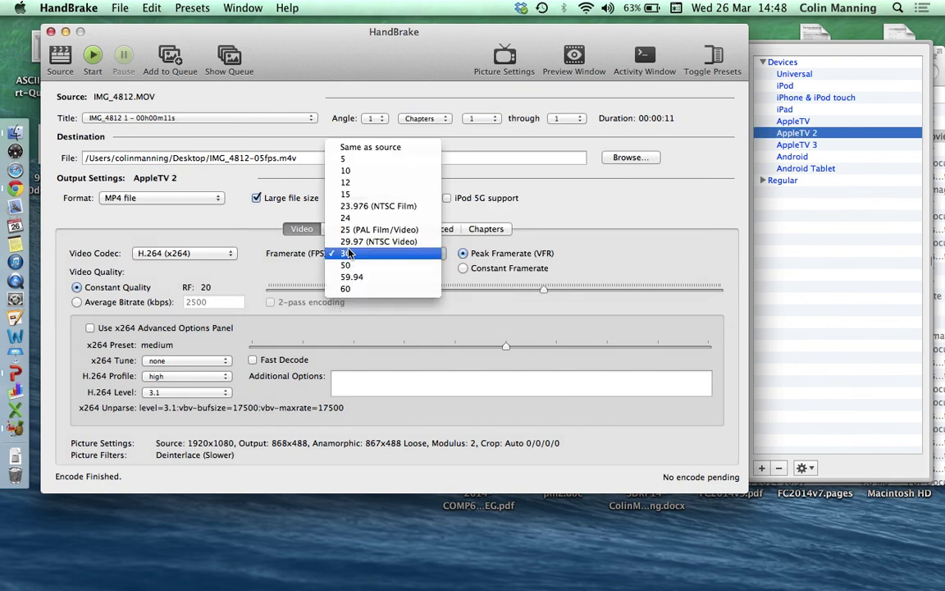
{"action": "left_click", "coordinate": [394, 308]}
{"action": "left_click", "coordinate": [205, 252]}
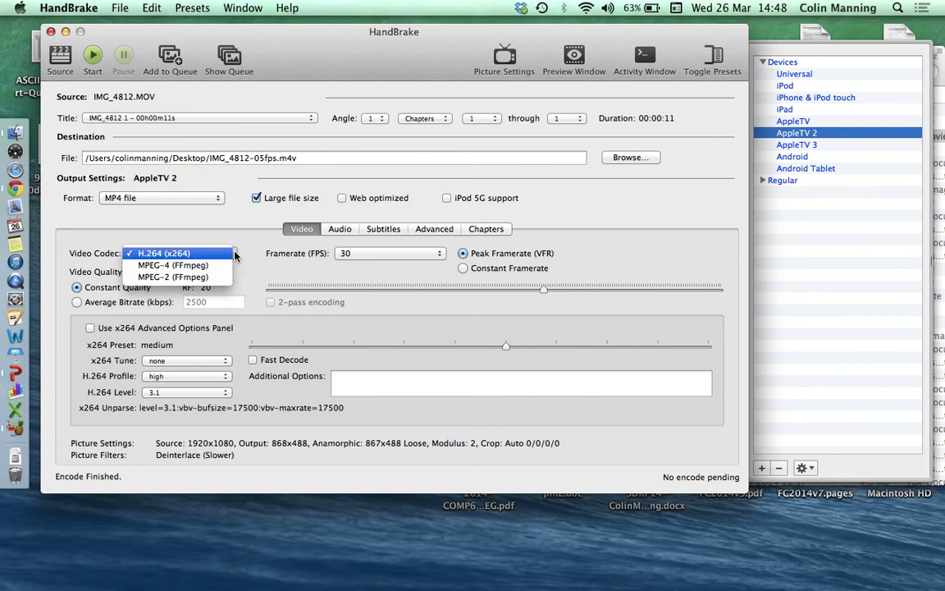
{"action": "left_click", "coordinate": [277, 251]}
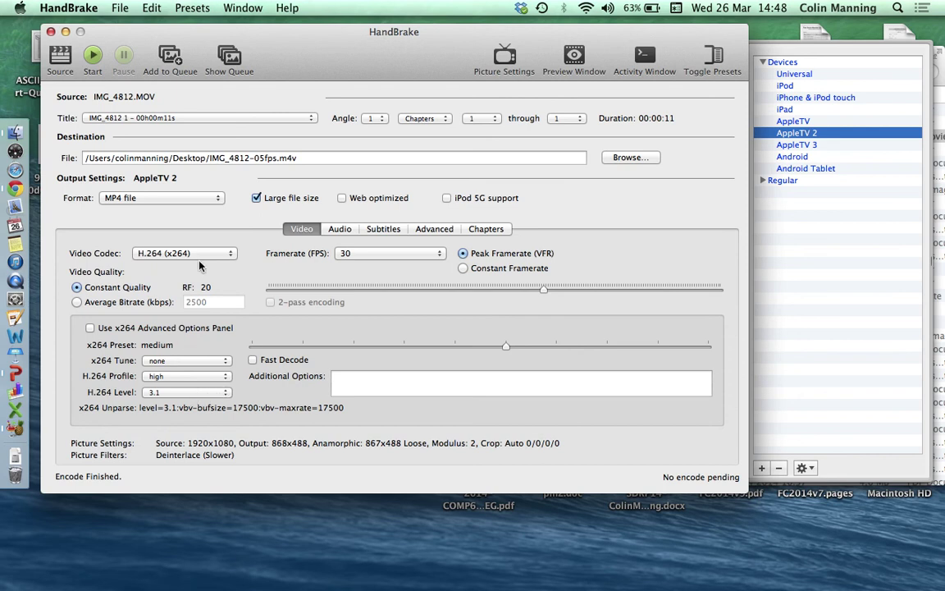
{"action": "left_click", "coordinate": [187, 360]}
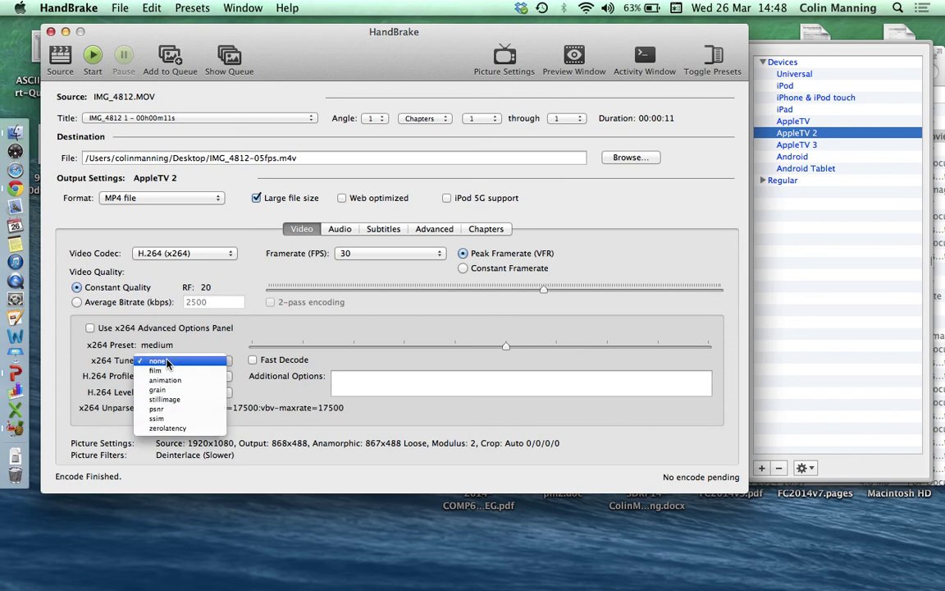
{"action": "left_click", "coordinate": [183, 360]}
{"action": "left_click", "coordinate": [183, 374]}
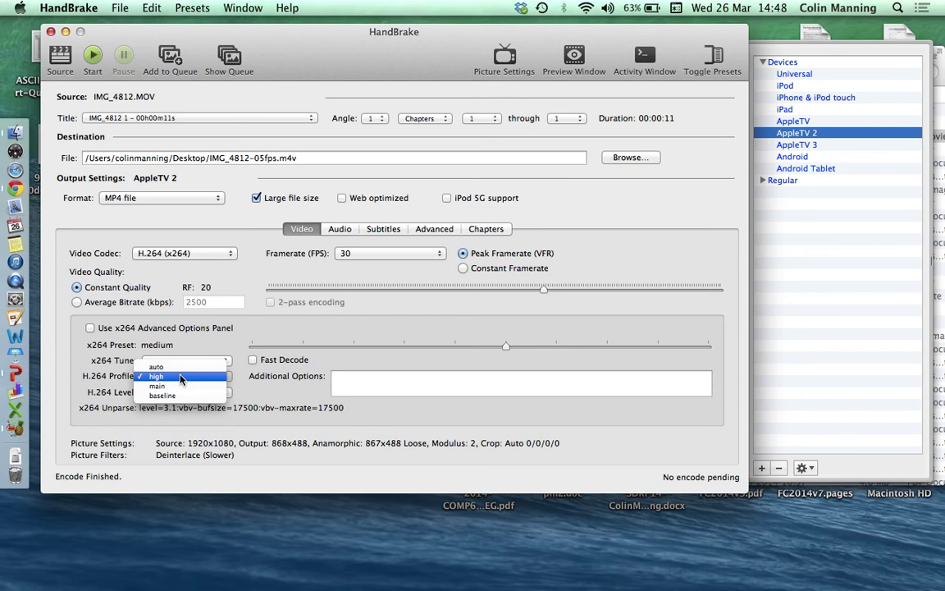
{"action": "left_click", "coordinate": [185, 376]}
{"action": "left_click", "coordinate": [180, 392]}
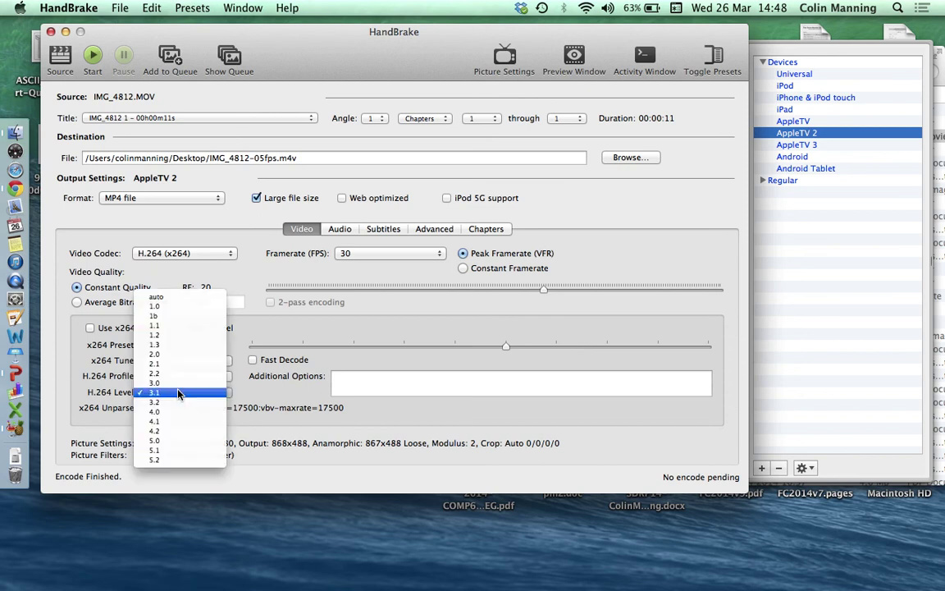
{"action": "left_click", "coordinate": [179, 393]}
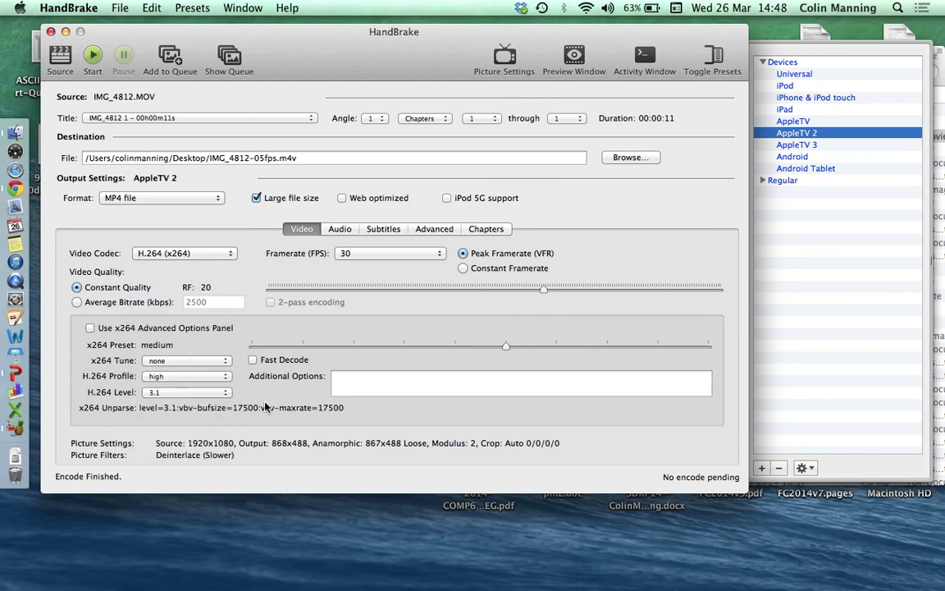
{"action": "left_click", "coordinate": [435, 229]}
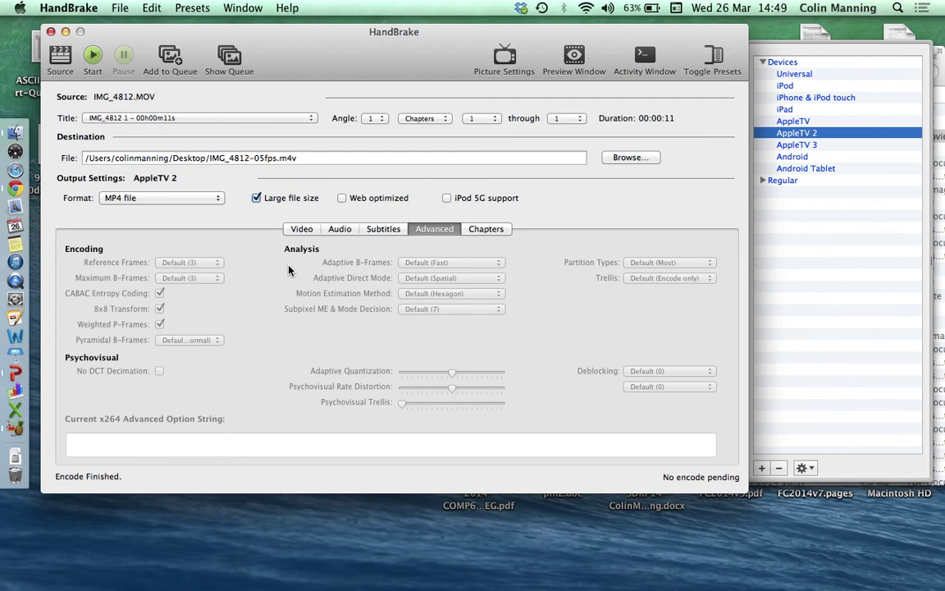
Step: Enable the x264 advanced options in the video settings and open the advanced encoding options
{"action": "left_click", "coordinate": [307, 232]}
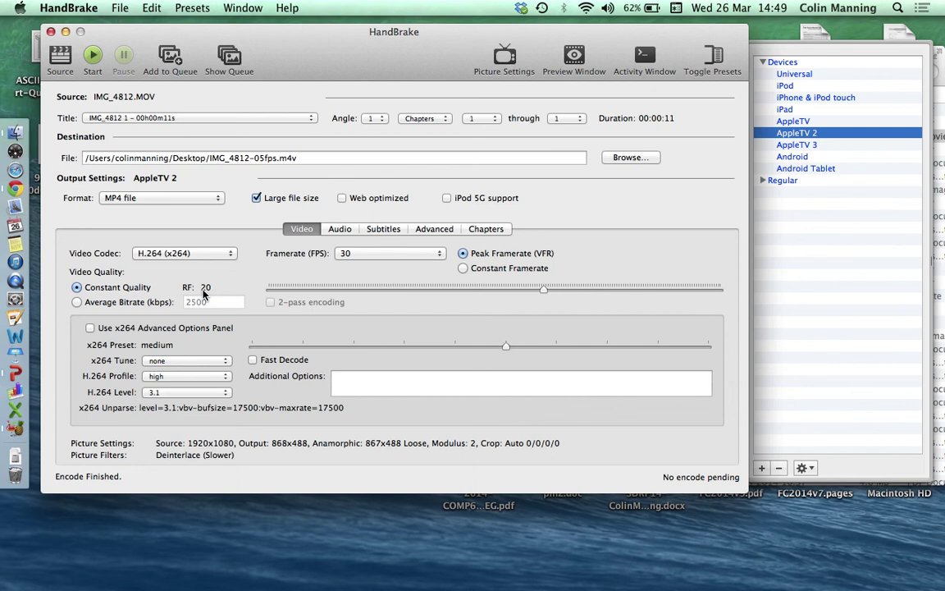
{"action": "left_click", "coordinate": [90, 328]}
{"action": "left_click", "coordinate": [433, 228]}
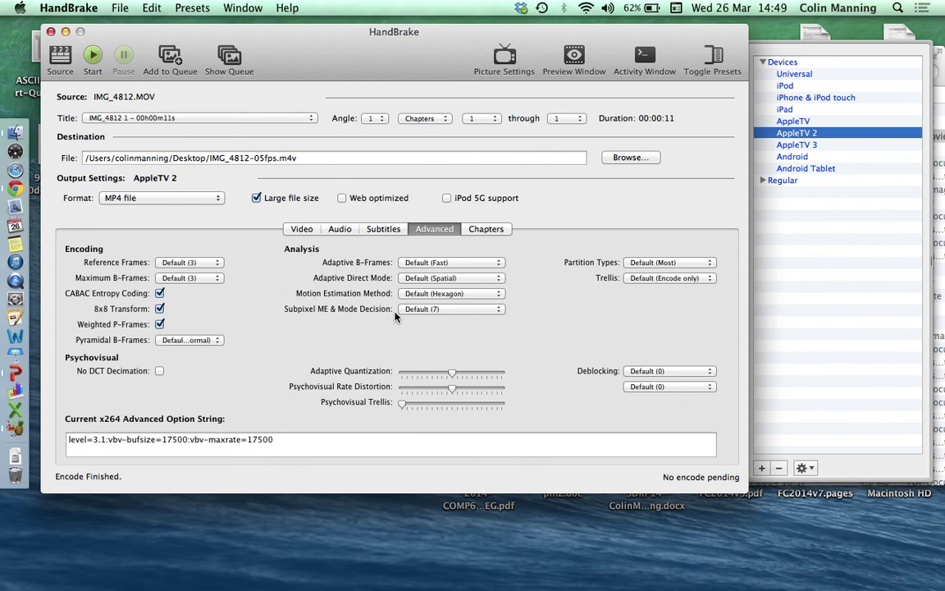
Step: Examine the available choices for motion estimation method, adaptive B-frames, subpixel ME and mode decision, and pyramidal B-frames
{"action": "left_click", "coordinate": [425, 293]}
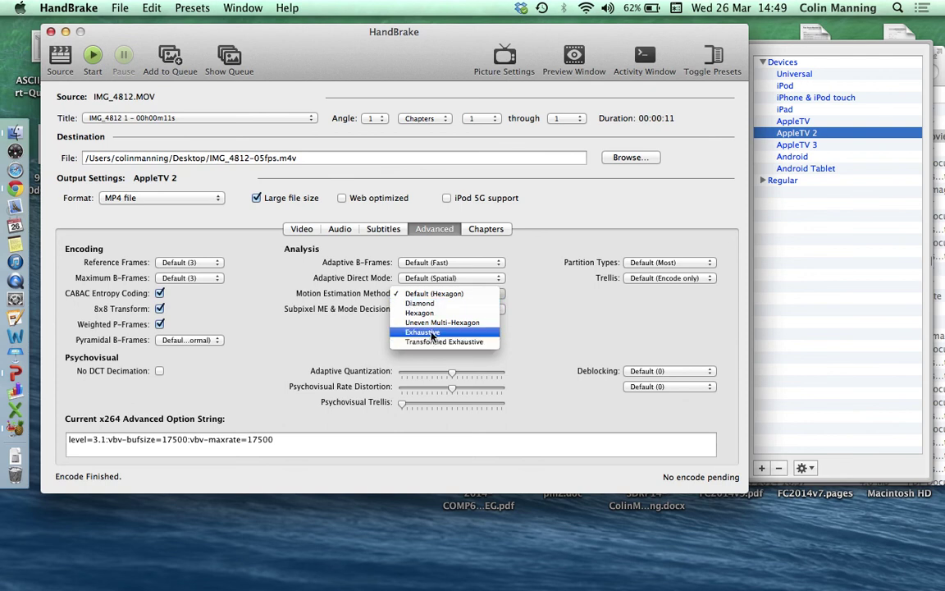
{"action": "left_click", "coordinate": [468, 262]}
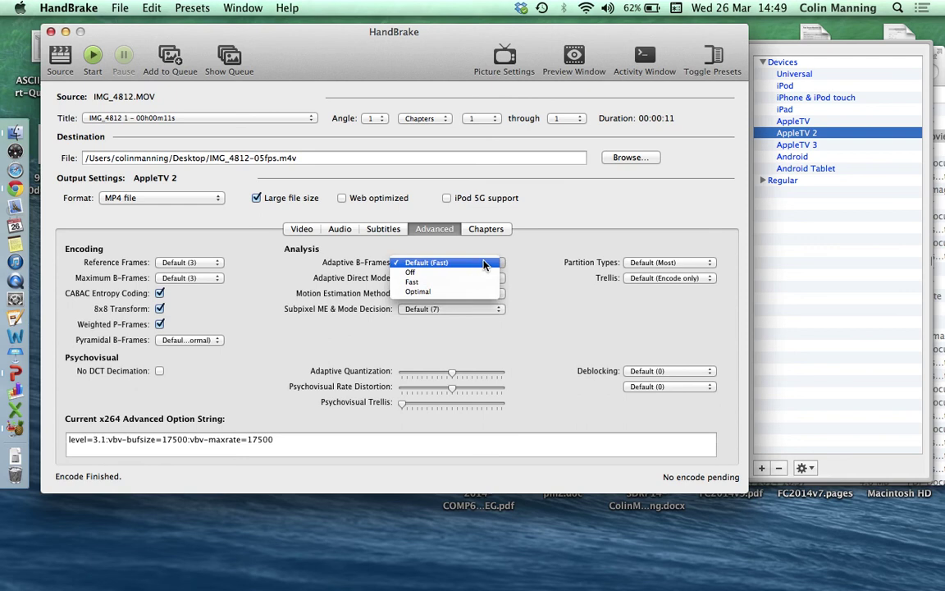
{"action": "left_click", "coordinate": [468, 263]}
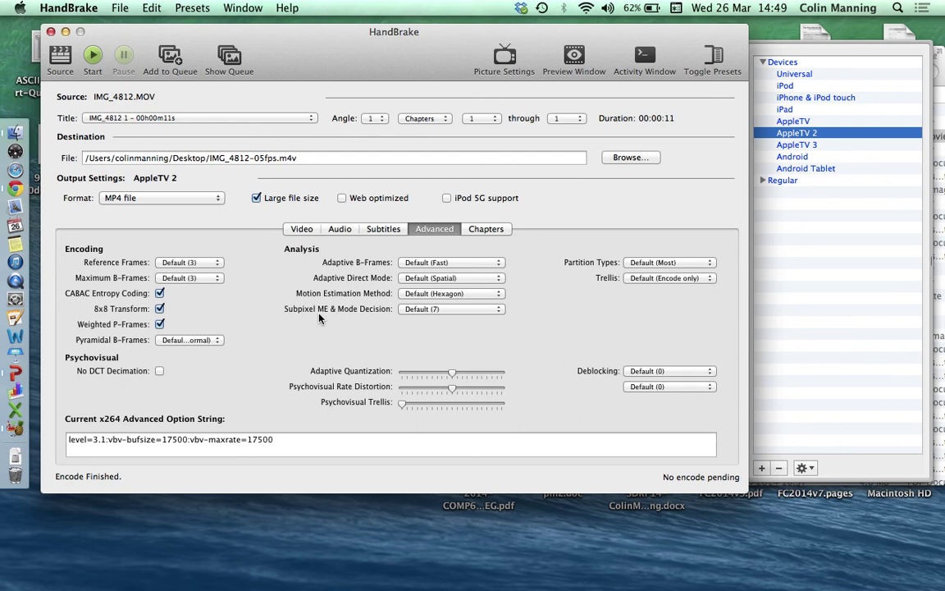
{"action": "mouse_move", "coordinate": [371, 321]}
{"action": "left_click", "coordinate": [421, 310]}
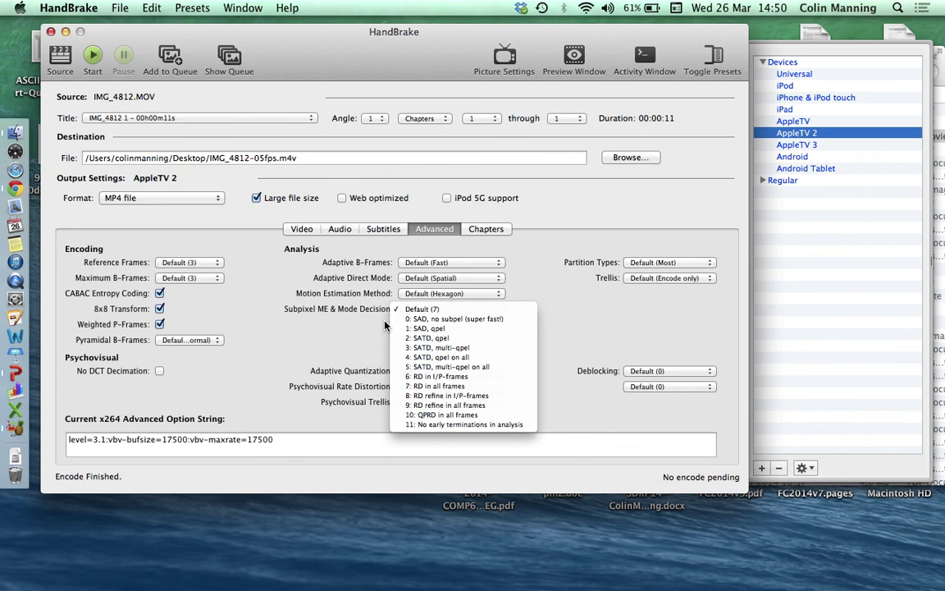
{"action": "left_click", "coordinate": [158, 340]}
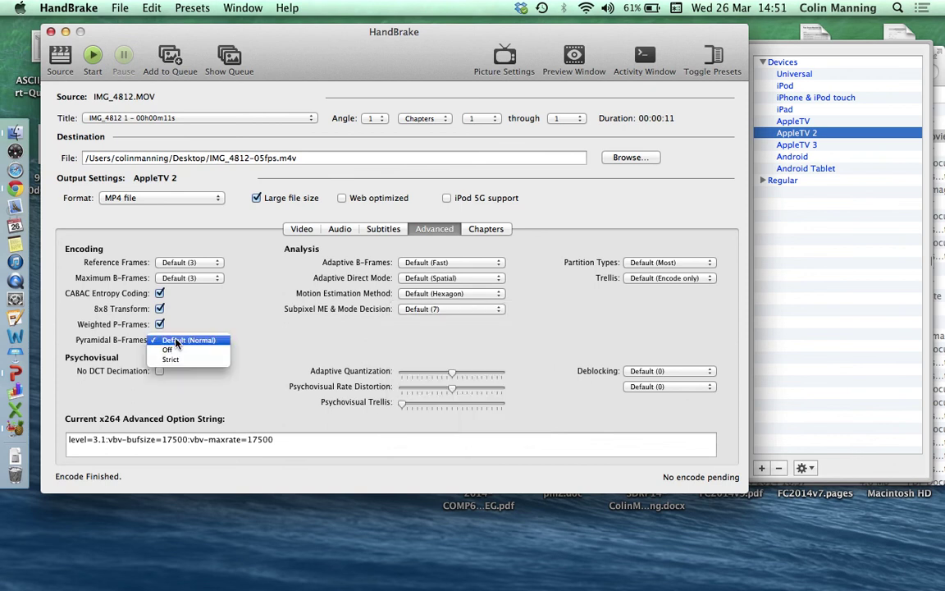
{"action": "left_click", "coordinate": [212, 324]}
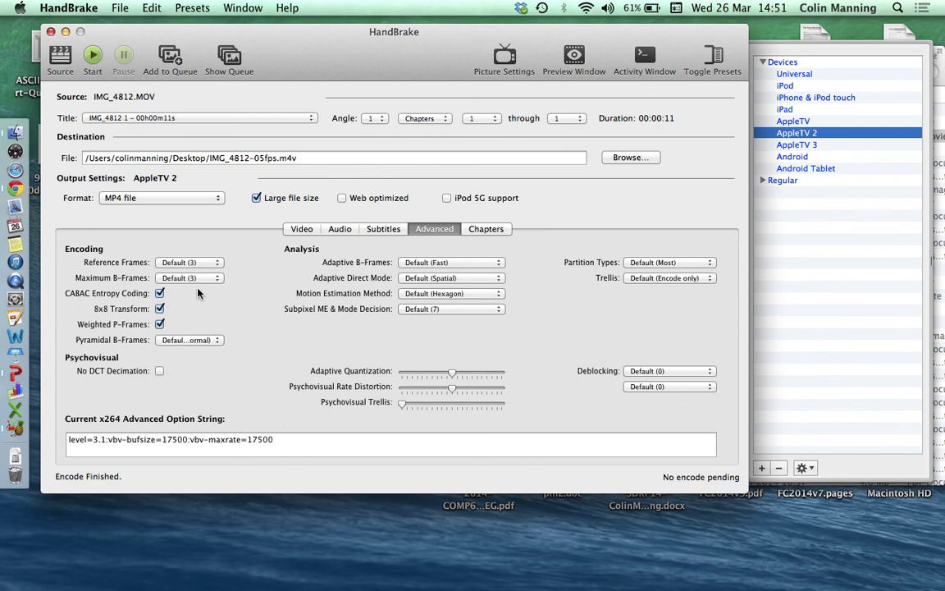
Step: Set the maximum B-frames to 16 and check the available reference frame values
{"action": "left_click", "coordinate": [189, 277]}
{"action": "left_click", "coordinate": [232, 283]}
{"action": "left_click", "coordinate": [210, 278]}
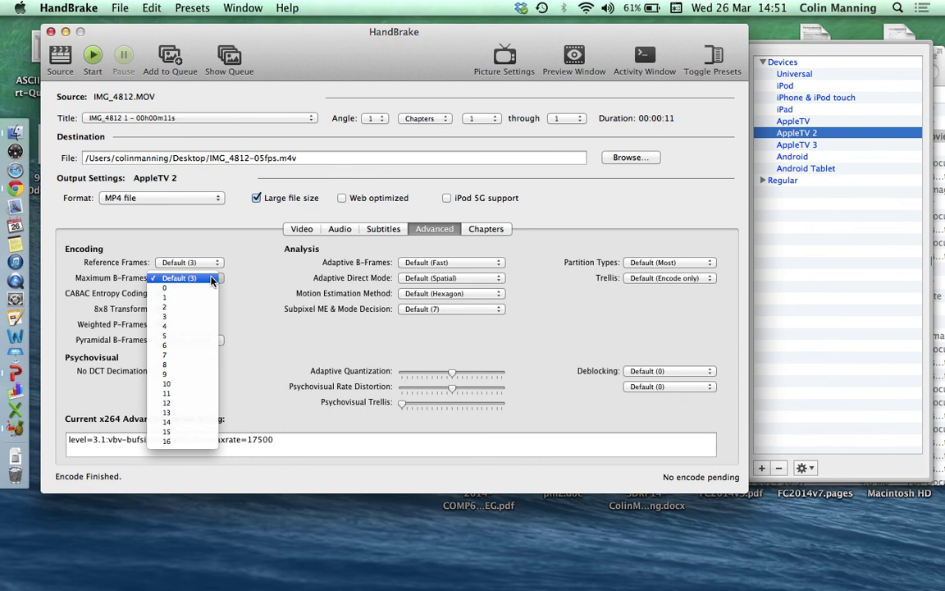
{"action": "key", "text": "Escape"}
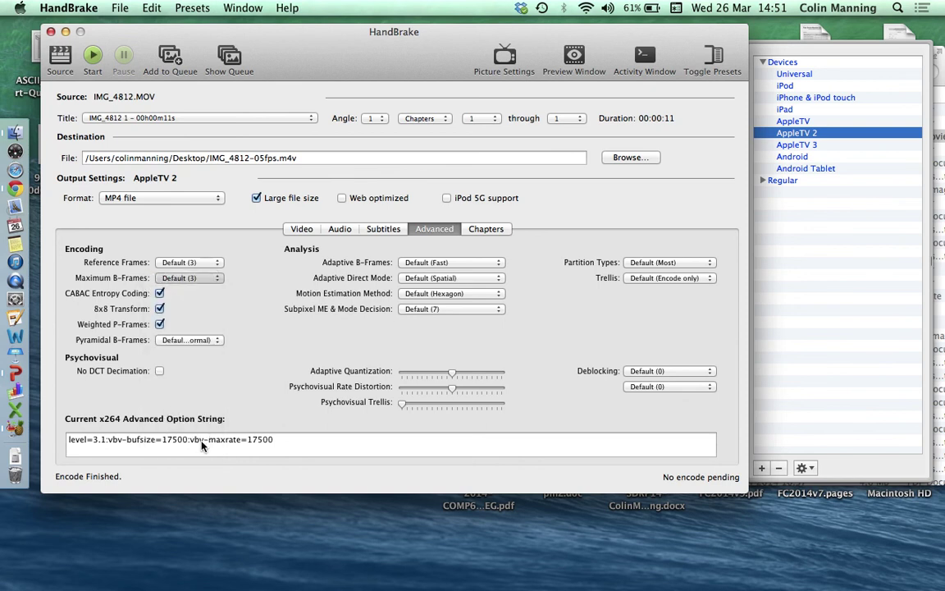
{"action": "key", "text": "1"}
{"action": "key", "text": "6"}
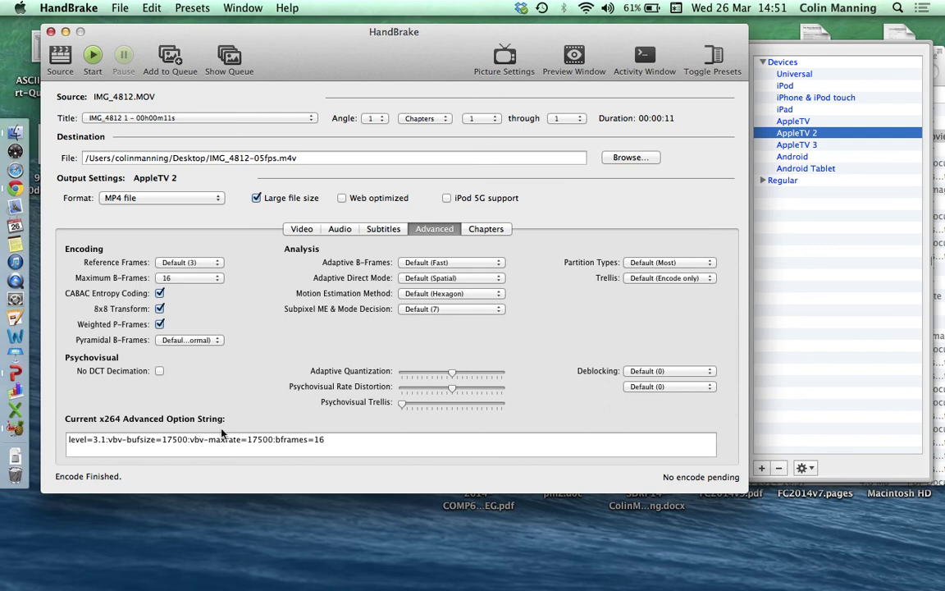
{"action": "left_click", "coordinate": [195, 268]}
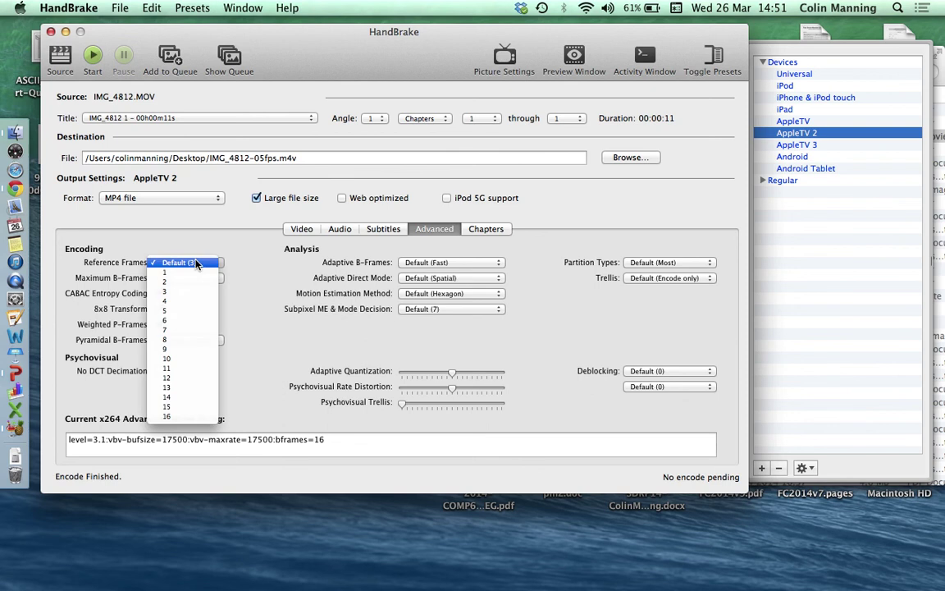
{"action": "left_click", "coordinate": [275, 326]}
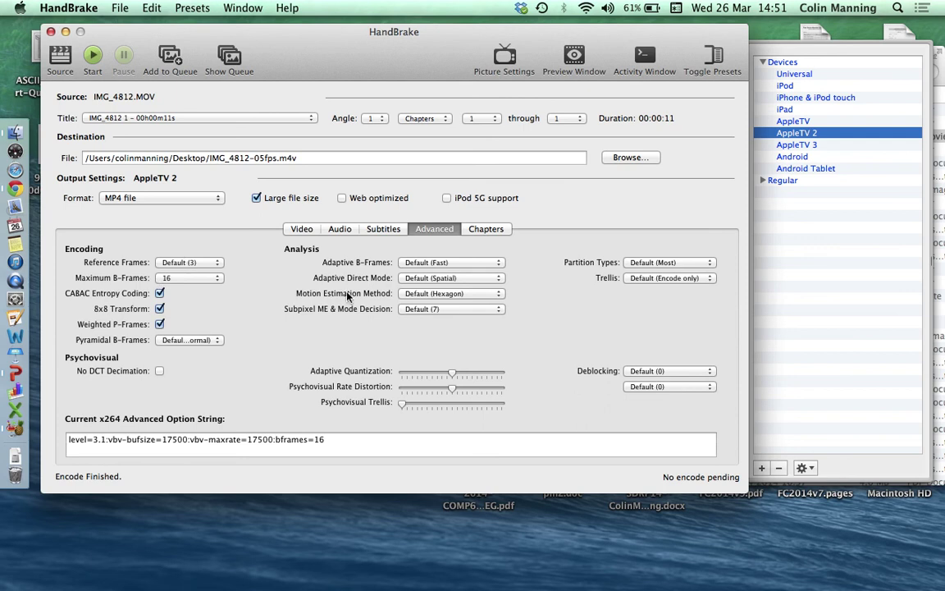
{"action": "mouse_move", "coordinate": [348, 297]}
Step: Reduce the output width stepwise in the picture settings to get a 718x404 output, and close the picture settings
{"action": "left_click", "coordinate": [268, 157]}
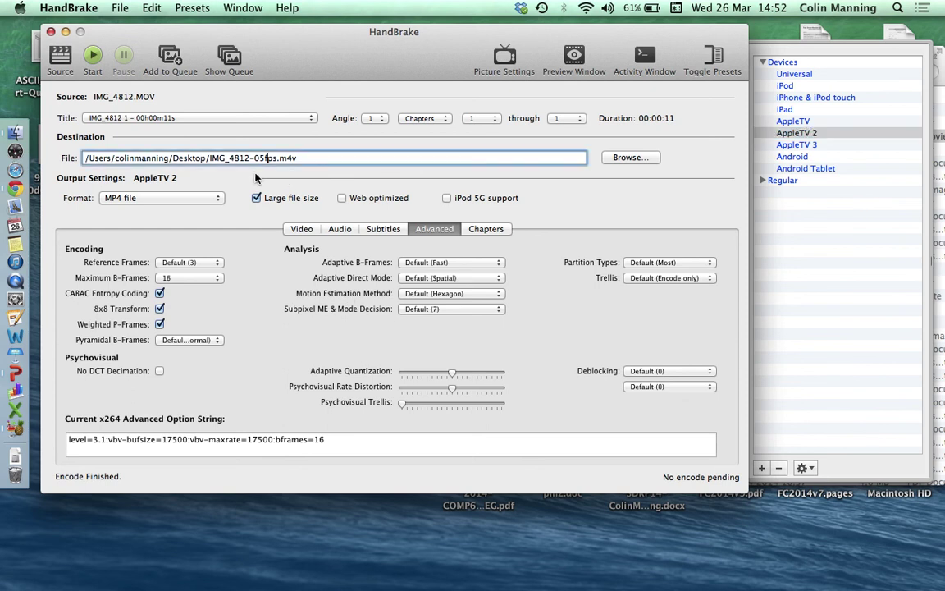
{"action": "left_click", "coordinate": [506, 57]}
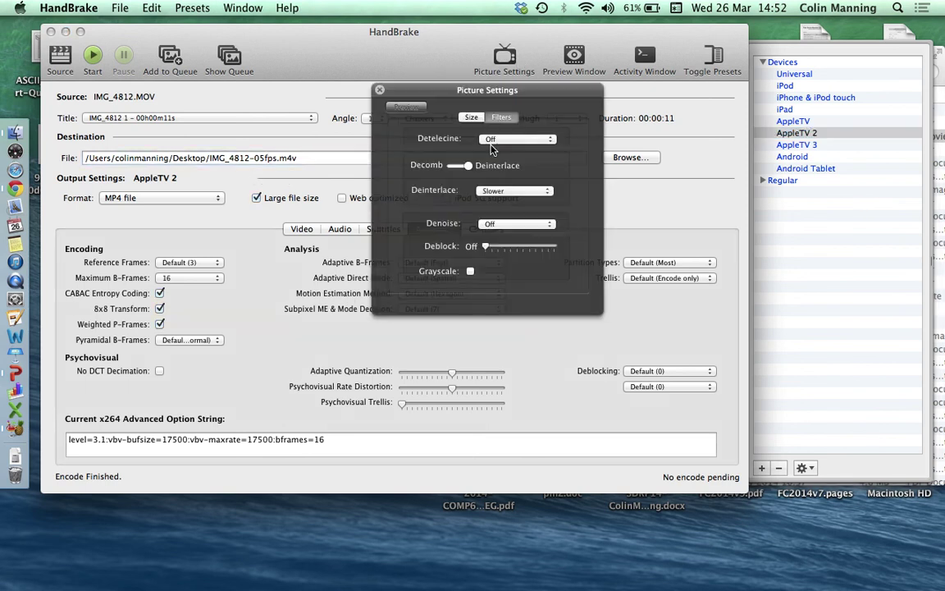
{"action": "left_click", "coordinate": [471, 117]}
{"action": "left_click", "coordinate": [428, 146]}
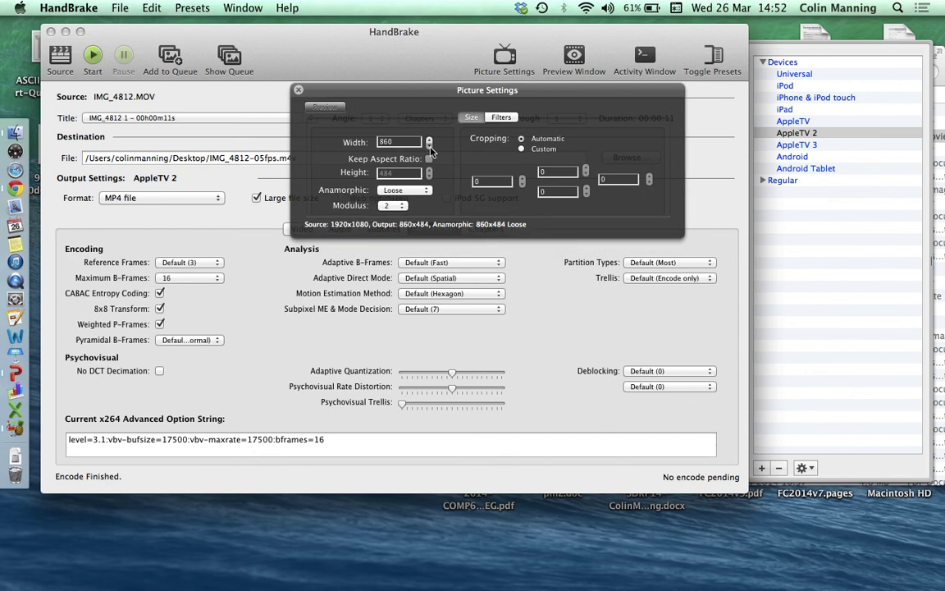
{"action": "left_click", "coordinate": [430, 146]}
{"action": "left_click", "coordinate": [429, 148]}
{"action": "left_click", "coordinate": [429, 148]}
{"action": "left_click", "coordinate": [429, 147]}
{"action": "left_click", "coordinate": [429, 148]}
{"action": "left_click", "coordinate": [429, 148]}
{"action": "left_click", "coordinate": [429, 147]}
{"action": "left_click", "coordinate": [429, 148]}
{"action": "left_click", "coordinate": [299, 90]}
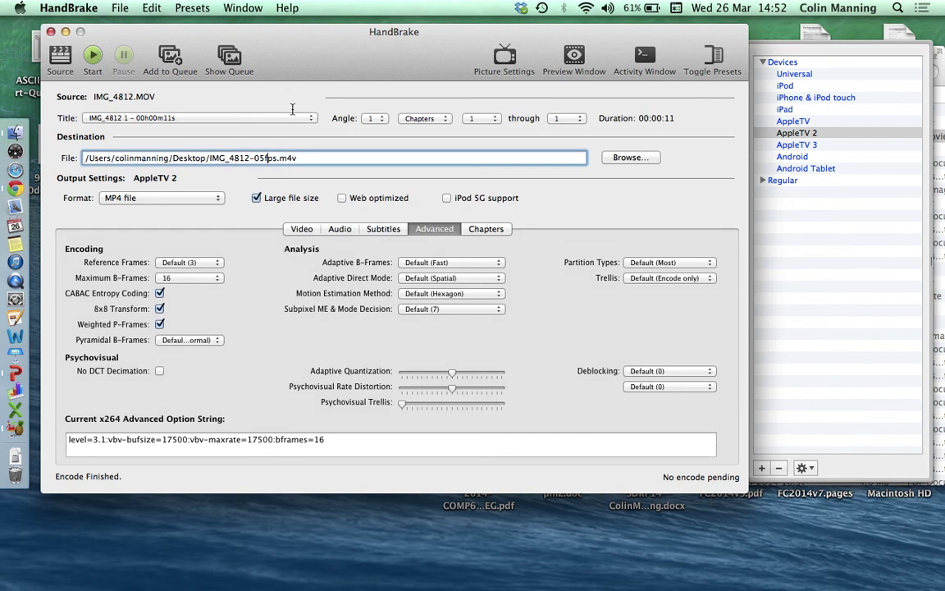
Step: Set the video framerate to Same as source
{"action": "left_click", "coordinate": [320, 229]}
{"action": "left_click", "coordinate": [359, 253]}
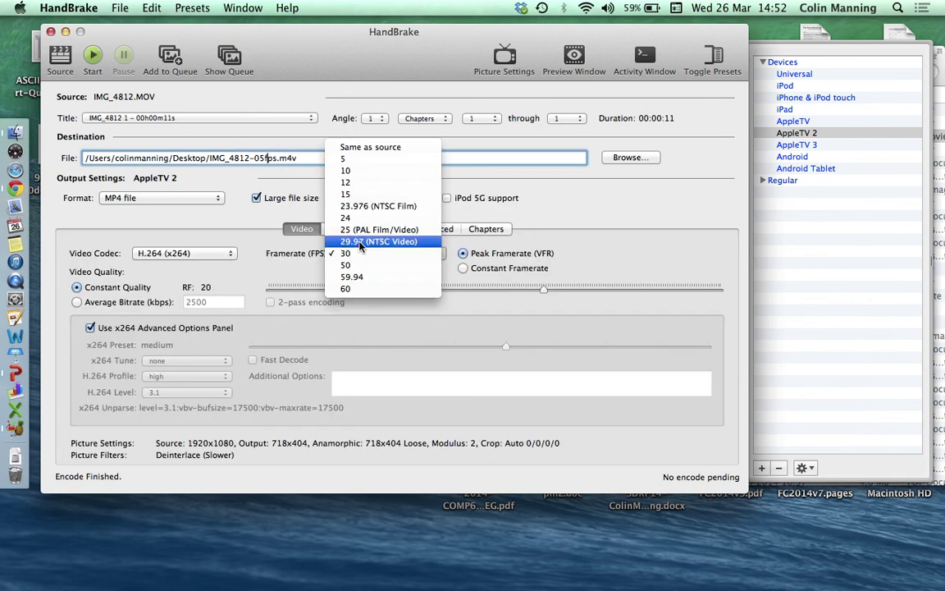
{"action": "left_click", "coordinate": [358, 149]}
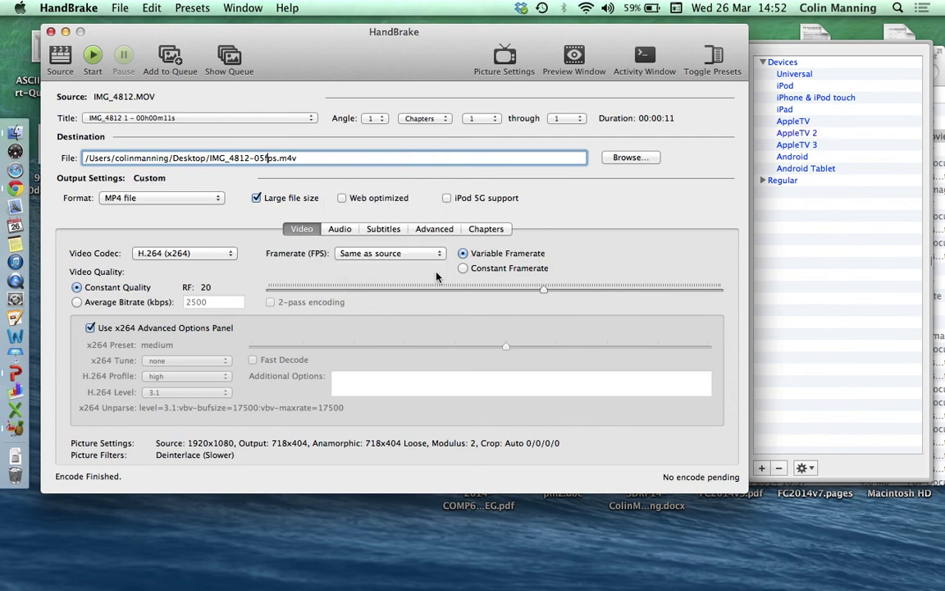
Step: Check the encode queue and add the current job for IMG_4812-05fps.m4v to it
{"action": "left_click", "coordinate": [230, 59]}
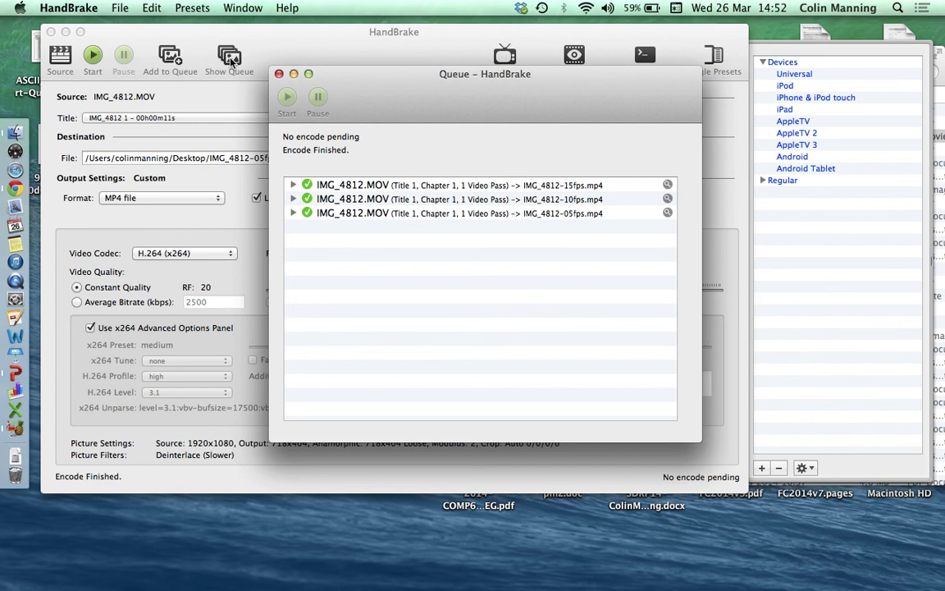
{"action": "left_click", "coordinate": [278, 74]}
{"action": "left_click", "coordinate": [172, 59]}
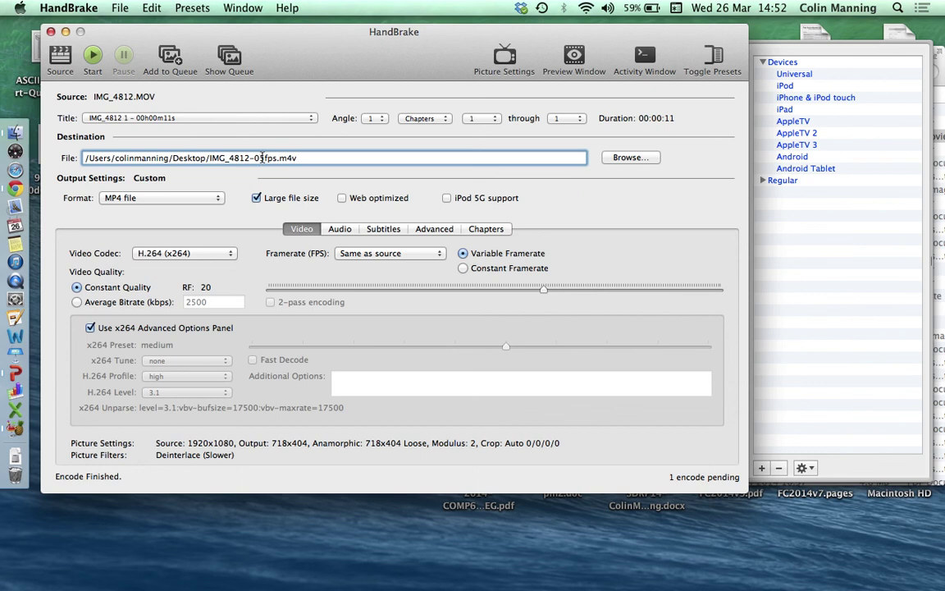
Step: Rename the destination file to IMG_4812-new.m4v and add this encode to the queue
{"action": "left_click_drag", "start_coordinate": [255, 158], "coordinate": [278, 161]}
{"action": "type", "text": "new"}
{"action": "left_click", "coordinate": [170, 58]}
Step: Remove the pending IMG_4812-05fps.m4v job from the queue and start encoding IMG_4812-new.m4v
{"action": "left_click", "coordinate": [230, 59]}
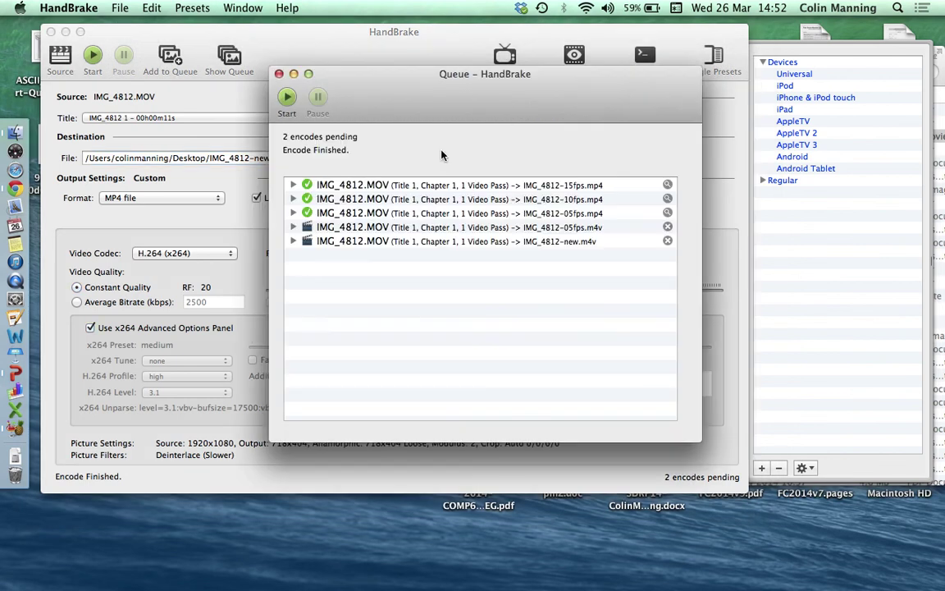
{"action": "left_click", "coordinate": [667, 226]}
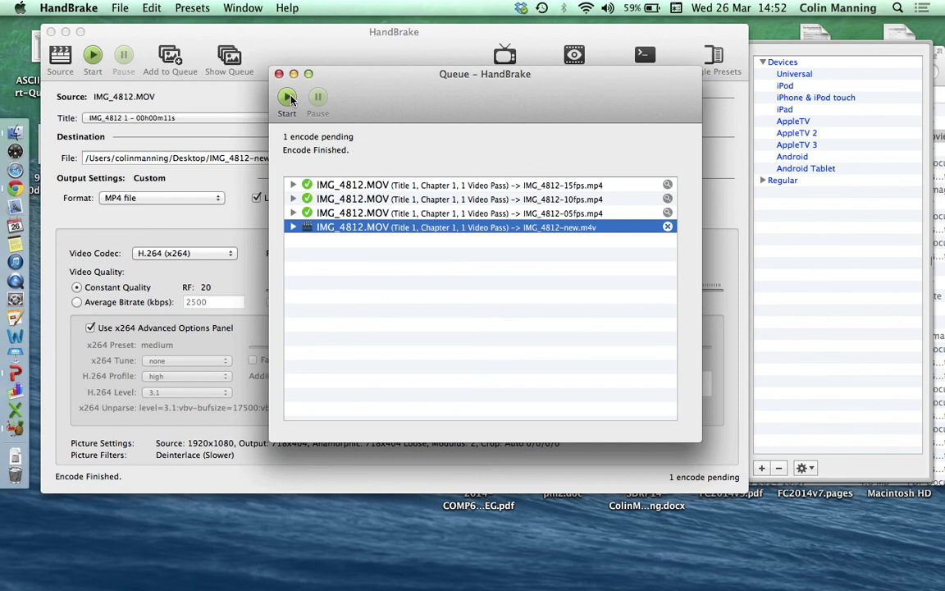
{"action": "left_click", "coordinate": [288, 97]}
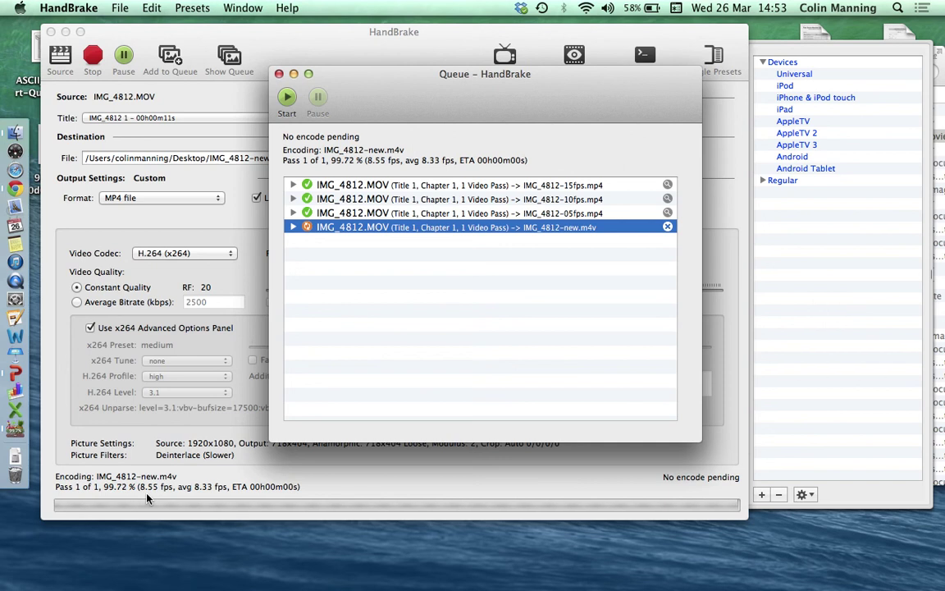
Step: Switch to Finder and open IMG_4812-new.m4v from the Desktop folder in QuickTime Player
{"action": "left_click", "coordinate": [27, 137]}
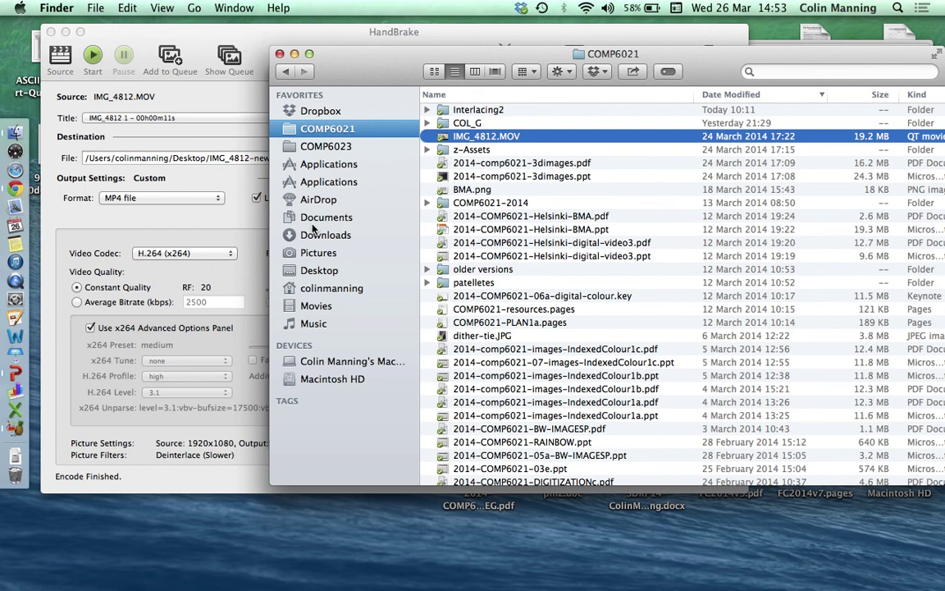
{"action": "left_click", "coordinate": [317, 270]}
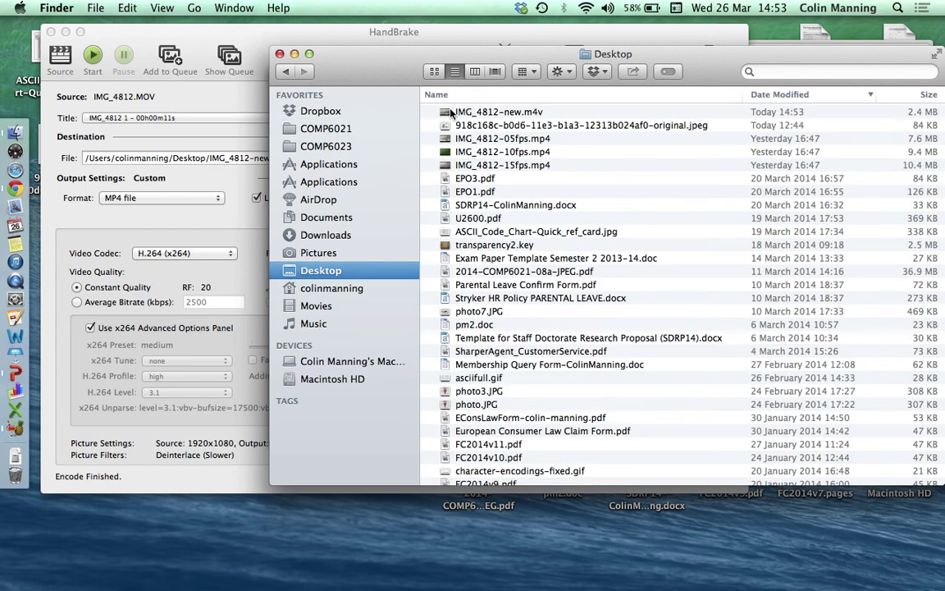
{"action": "left_click", "coordinate": [449, 113]}
{"action": "double_click", "coordinate": [448, 113]}
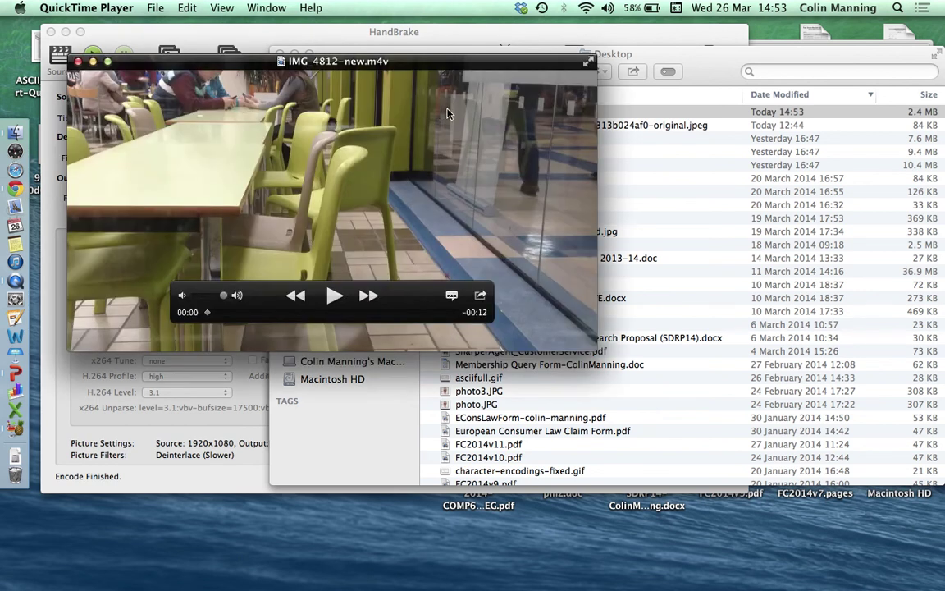
Step: Play IMG_4812-new.m4v to the end and replay it to judge the picture quality
{"action": "left_click", "coordinate": [333, 296]}
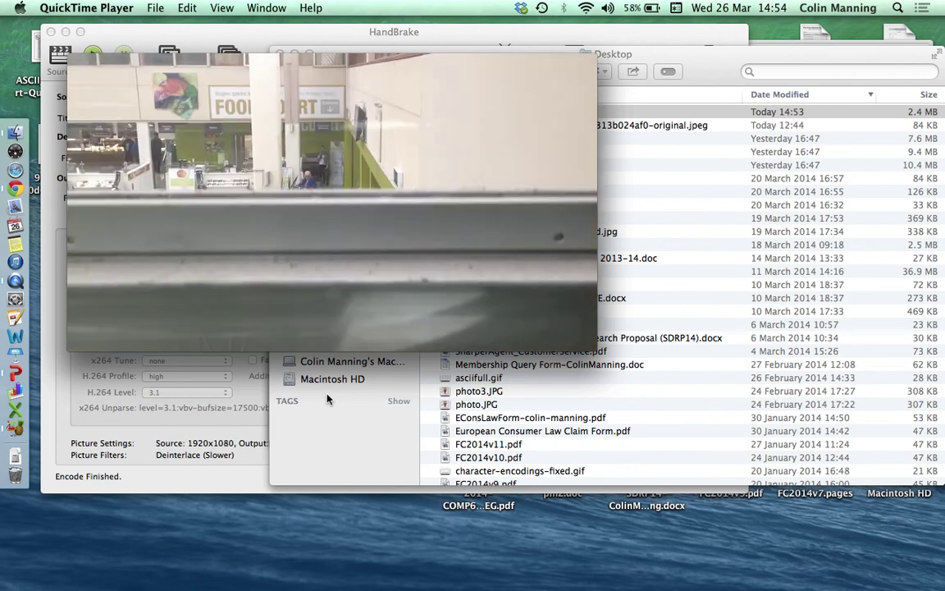
{"action": "mouse_move", "coordinate": [504, 323]}
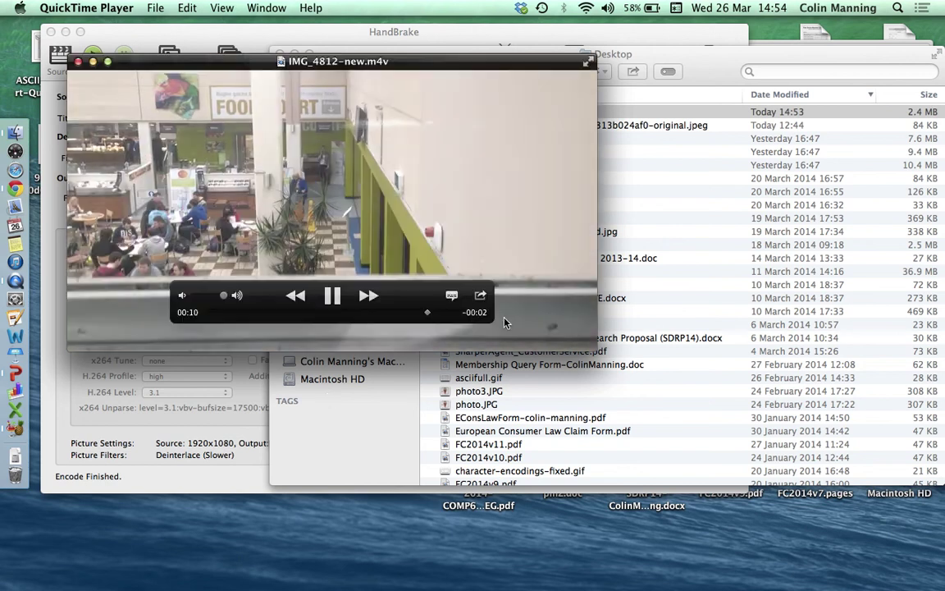
{"action": "left_click", "coordinate": [332, 297]}
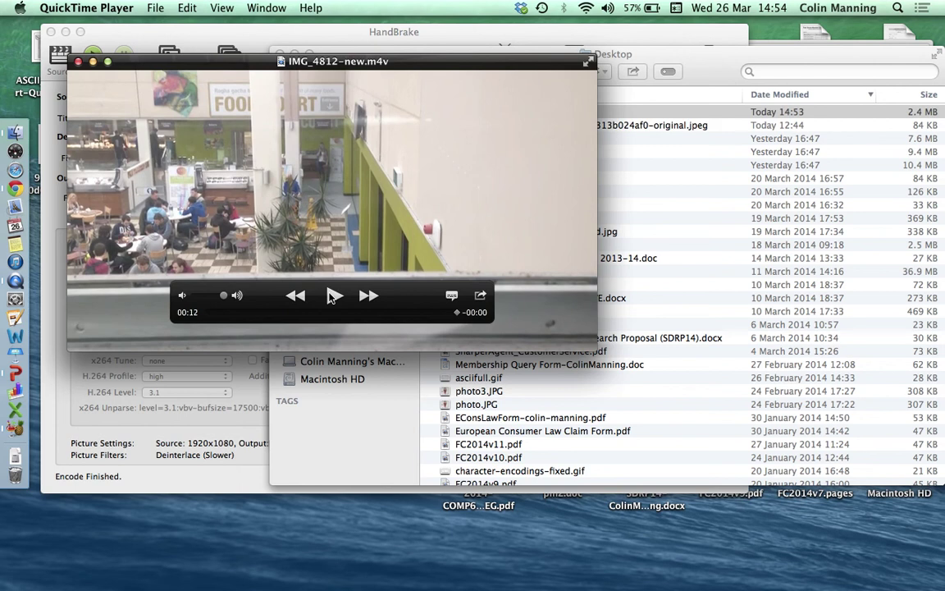
{"action": "left_click", "coordinate": [333, 296]}
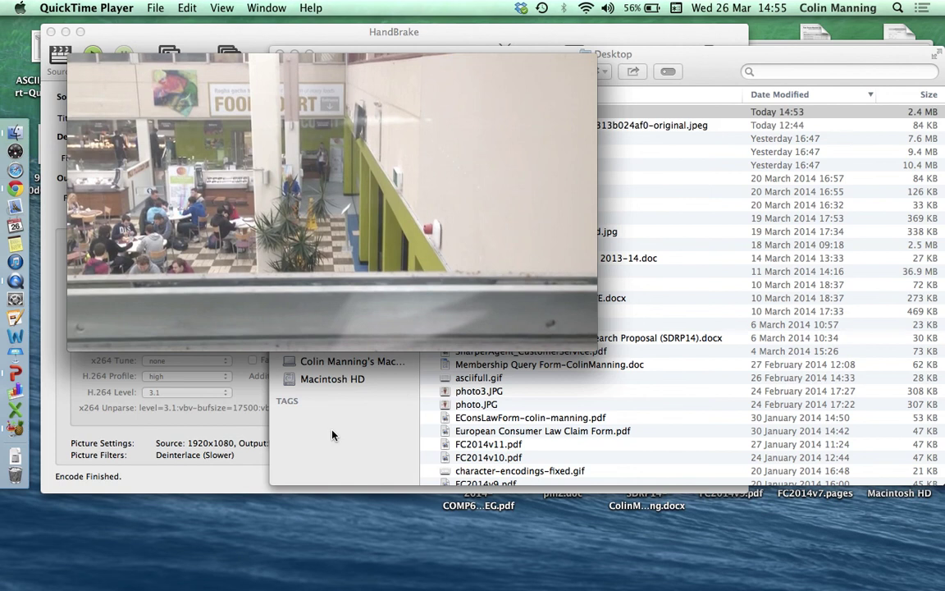
{"action": "mouse_move", "coordinate": [189, 175]}
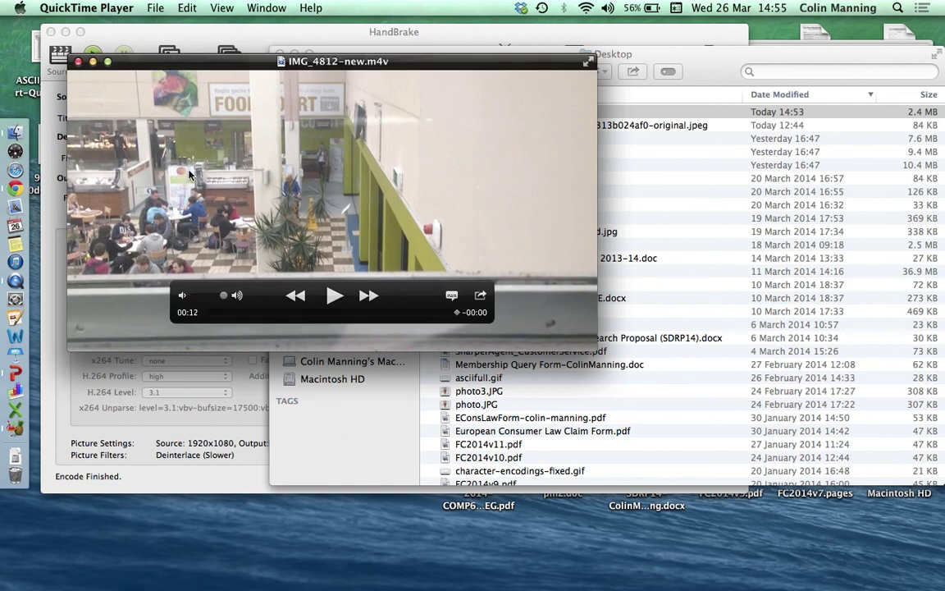